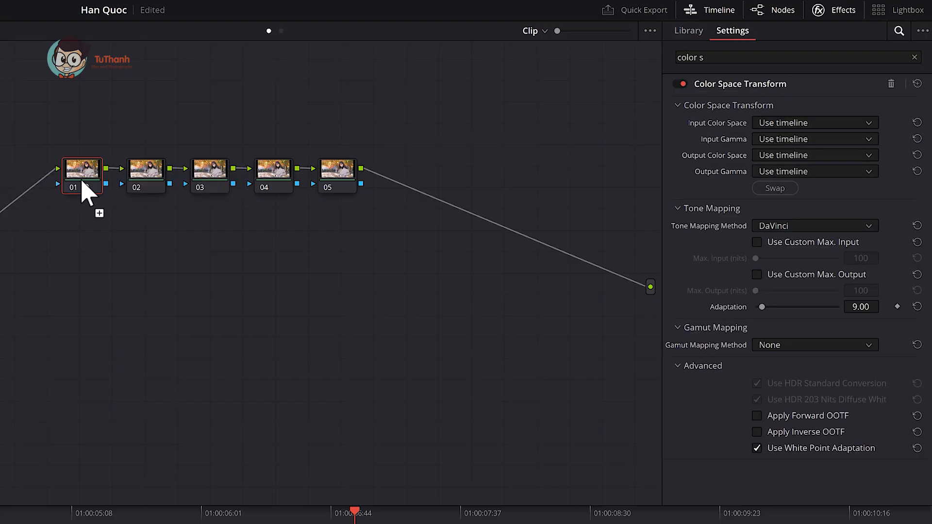
Step: Set node 01's Color Space Transform input color space to Rec.2020 and input gamma to Rec.2100 HLG
left_click(805, 121)
scroll(844, 199, "down", 10)
scroll(848, 208, "down", 5)
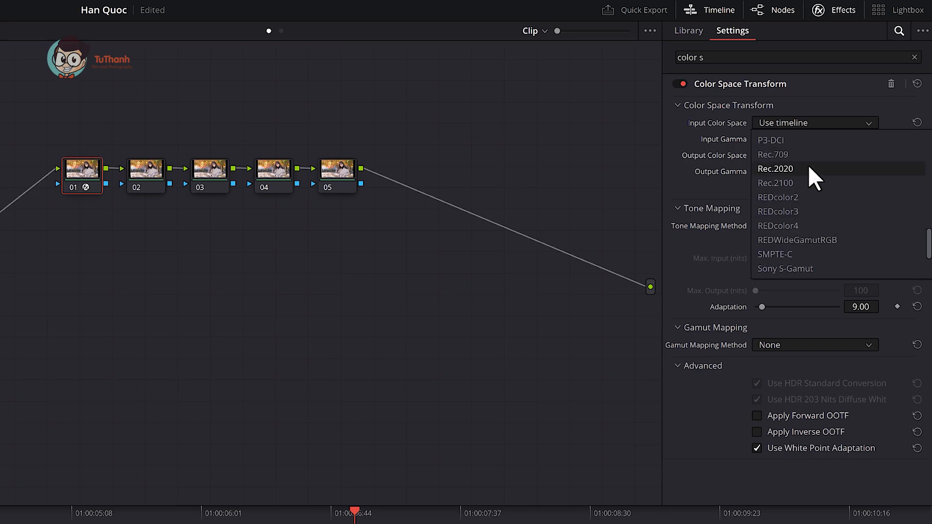
left_click(808, 167)
left_click(827, 141)
scroll(834, 190, "down", 8)
scroll(834, 190, "down", 5)
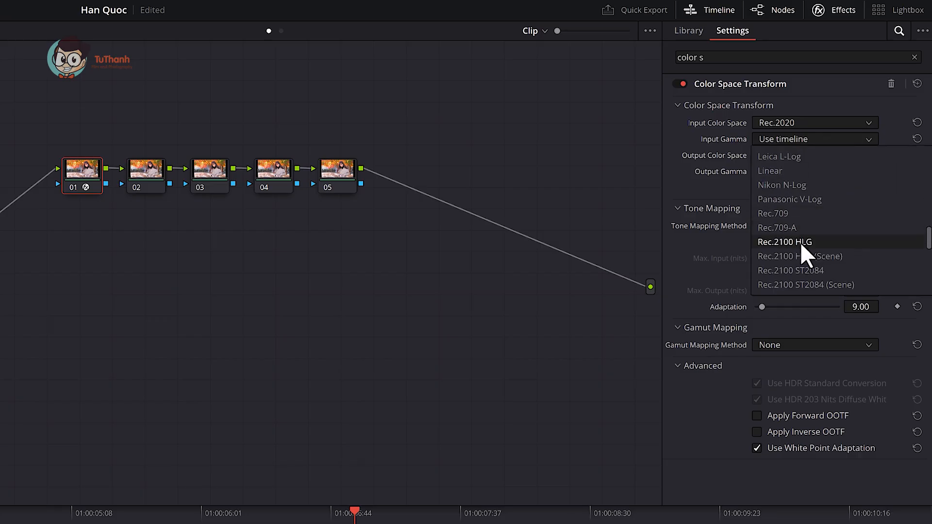
left_click(799, 241)
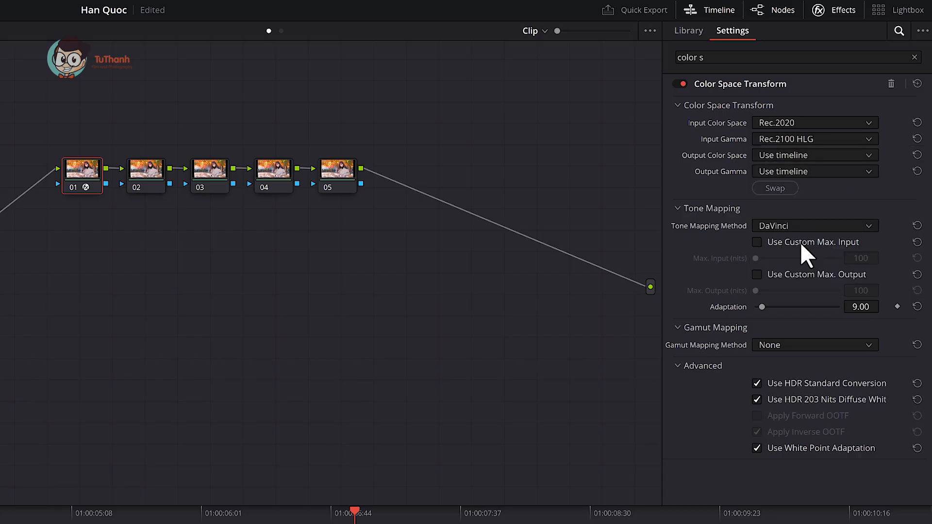
Step: Set node 01's transform output color space to DaVinci Wide Gamut and output gamma to DaVinci Intermediate
left_click(815, 155)
scroll(824, 218, "down", 4)
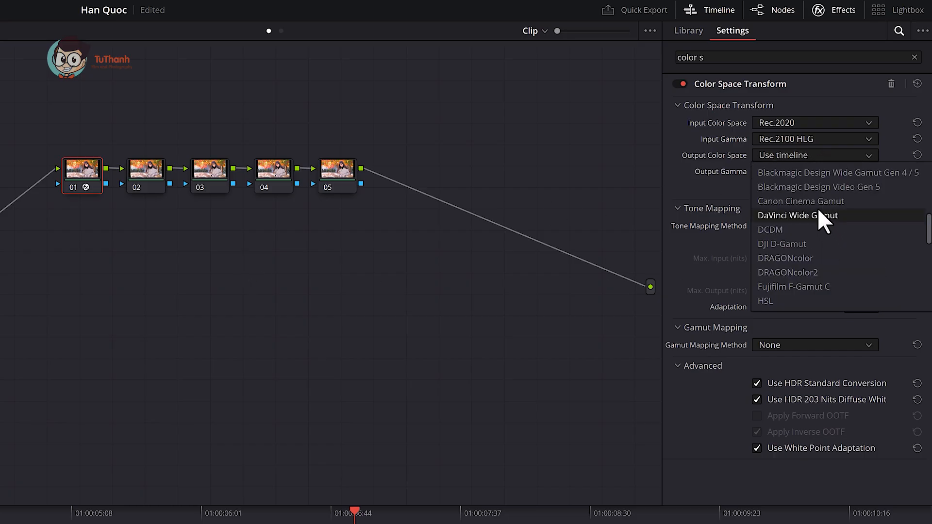
left_click(813, 215)
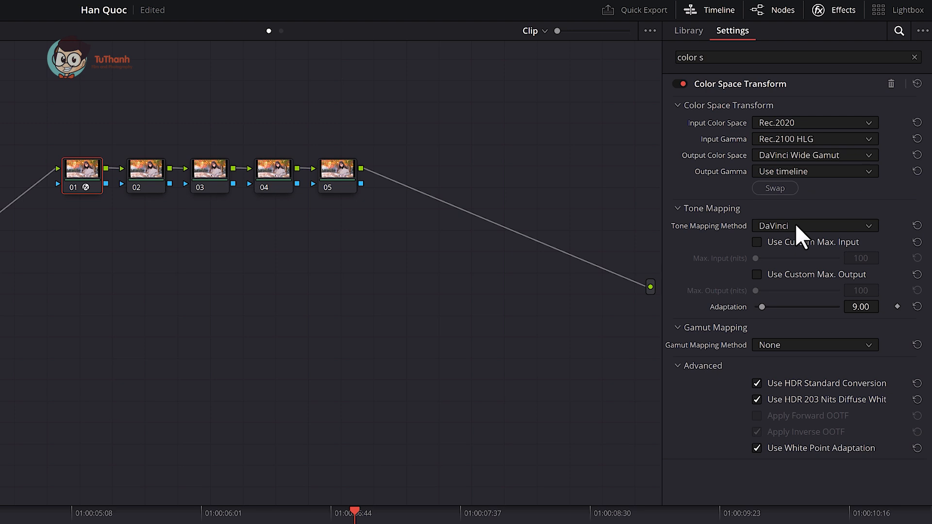
left_click(835, 171)
scroll(831, 244, "down", 8)
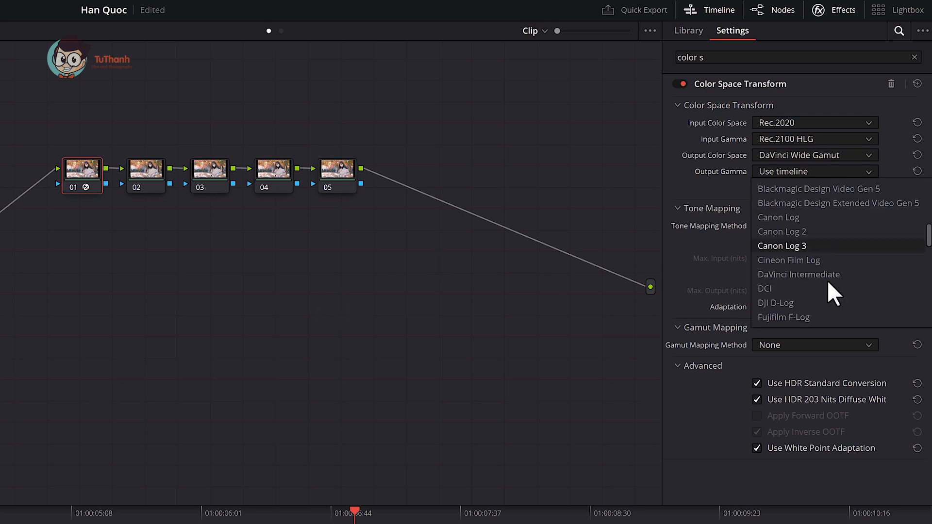
left_click(829, 273)
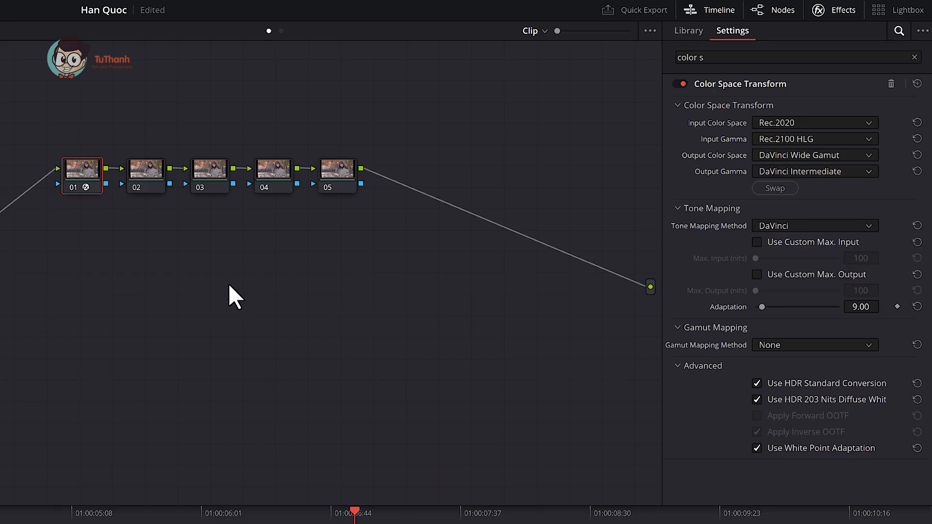
Step: Apply a Color Space Transform to node 05 with DaVinci Wide Gamut input color space and DaVinci Intermediate input gamma
left_click(338, 173)
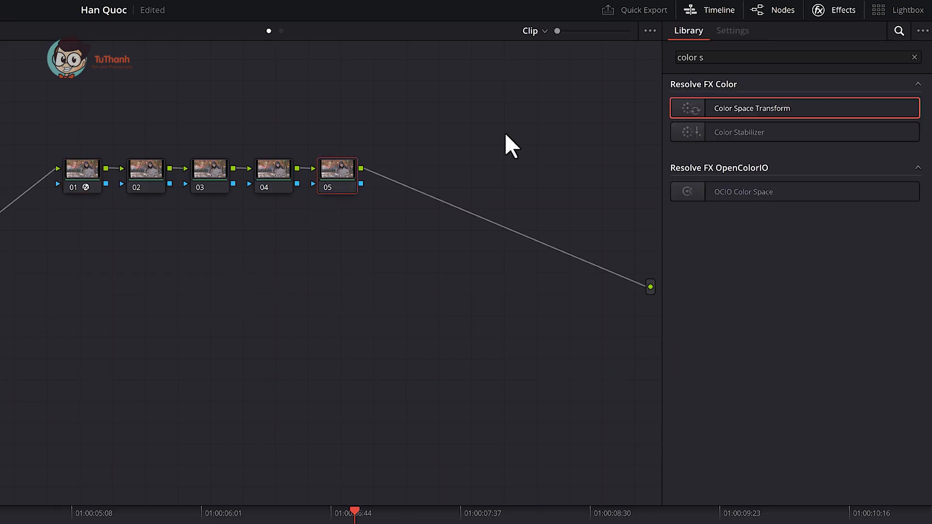
left_click_drag(727, 109, 335, 171)
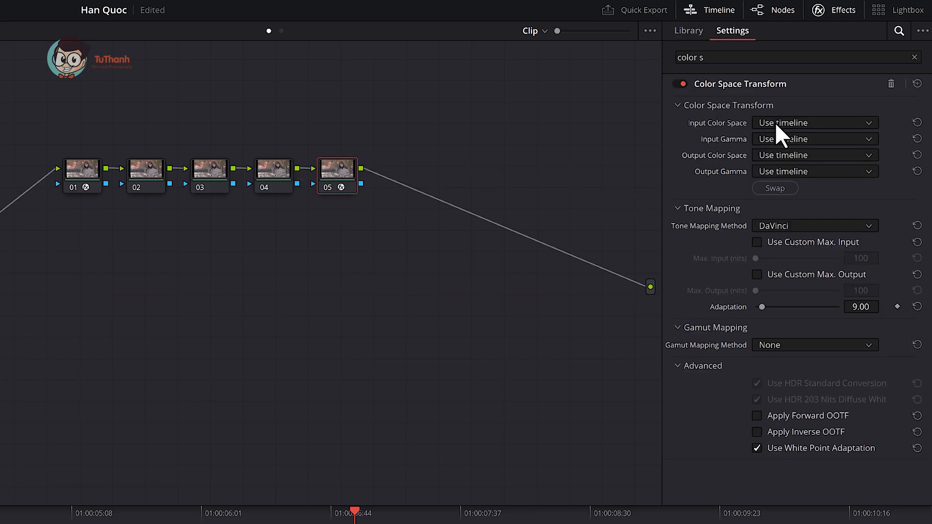
left_click(788, 121)
scroll(820, 184, "down", 5)
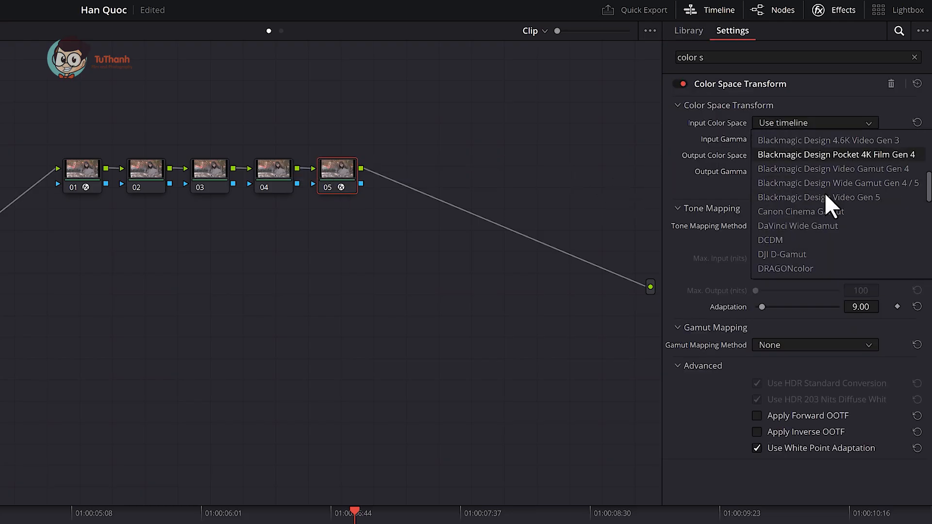
left_click(816, 224)
left_click(807, 140)
scroll(820, 189, "down", 10)
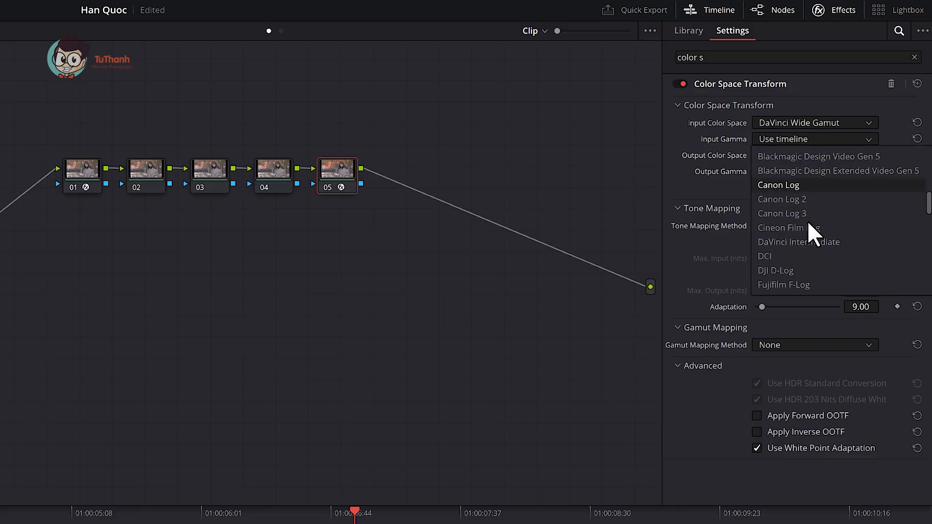
left_click(787, 242)
Step: Set node 05's transform output color space to Rec.709 and output gamma to Gamma 2.4
left_click(799, 154)
scroll(828, 213, "down", 4)
scroll(830, 221, "down", 7)
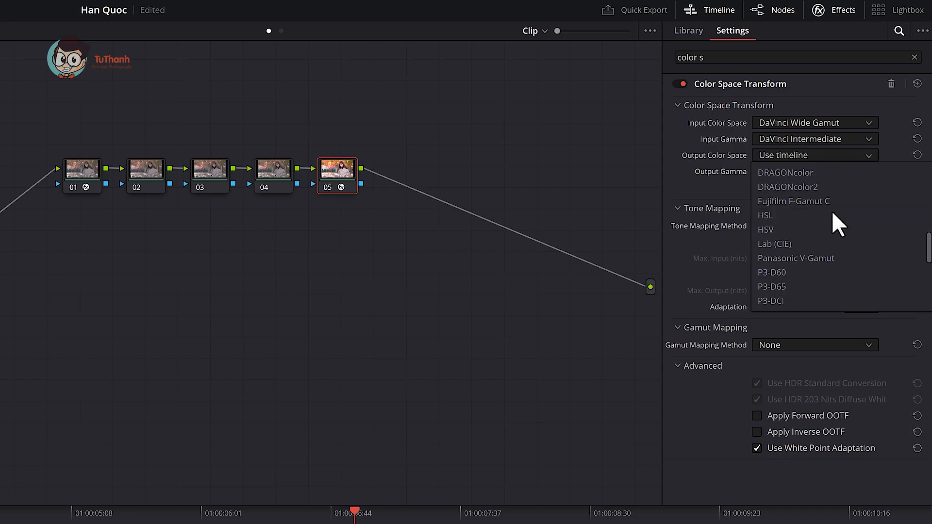
left_click(820, 229)
left_click(813, 173)
scroll(817, 216, "down", 8)
scroll(817, 216, "down", 5)
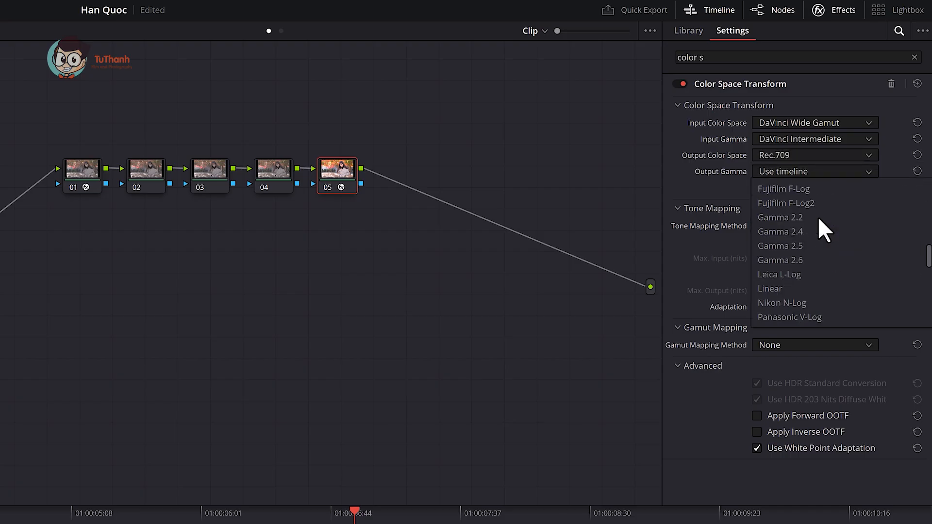
scroll(813, 208, "down", 2)
left_click(808, 189)
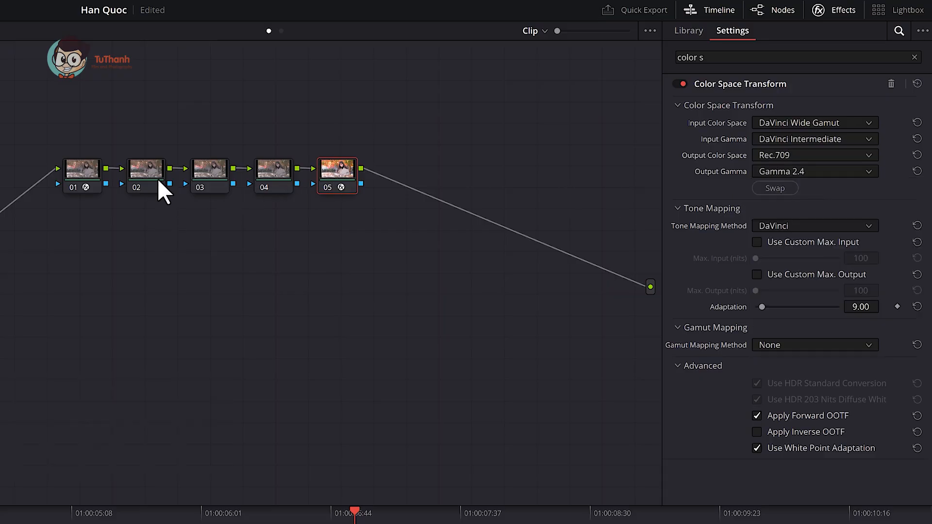
Step: Label node 02 as Exposure
left_click(151, 169)
right_click(152, 168)
left_click(181, 194)
type("Exposure")
key("Return")
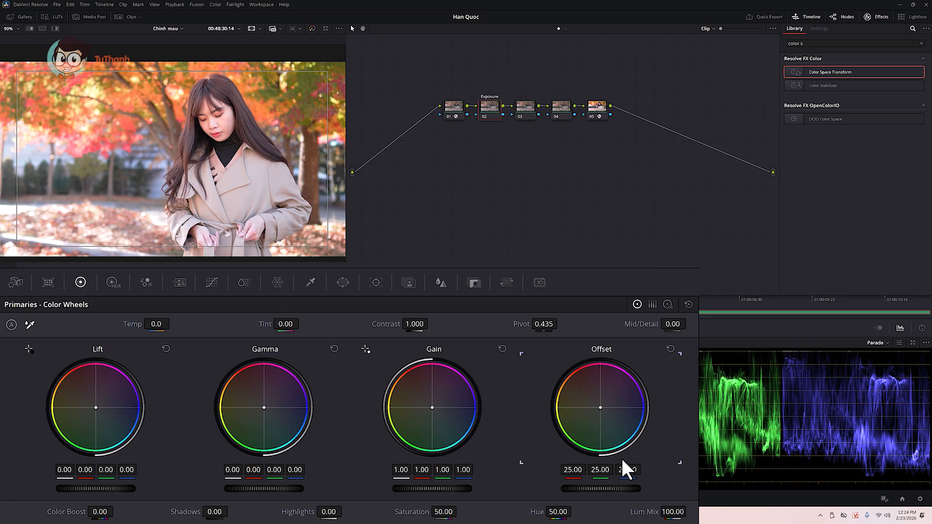
Step: On the Exposure node, lower the Offset to 19.45 and the Gain to 0.97, and raise the Lift to 0.01
left_click_drag(611, 487, 551, 487)
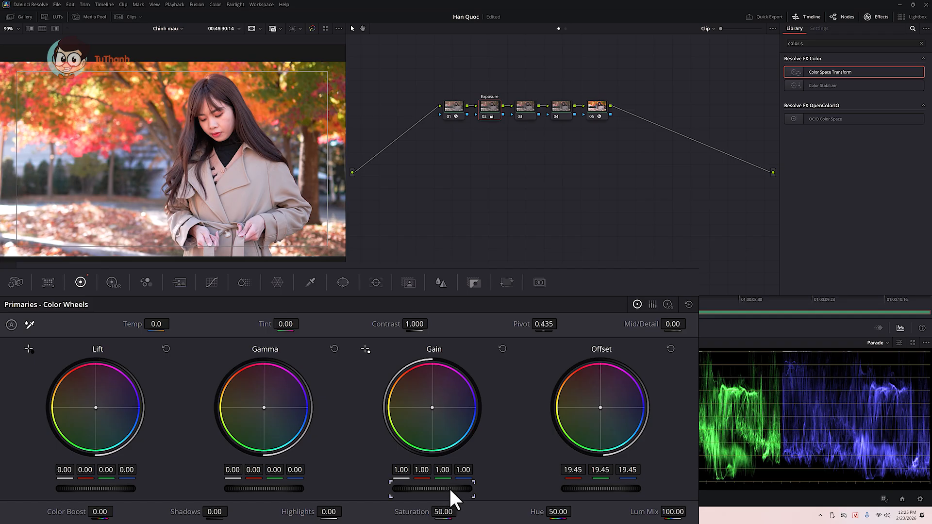
left_click_drag(449, 487, 456, 488)
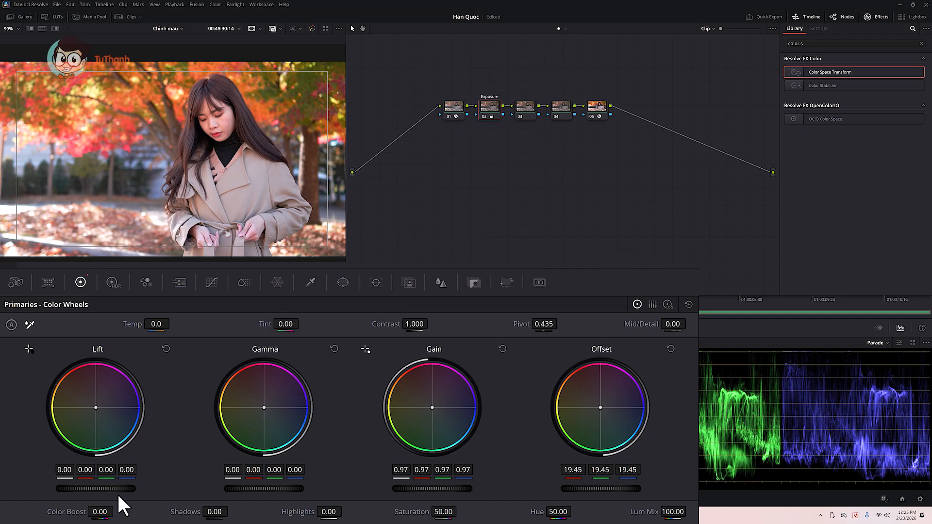
left_click_drag(97, 486, 103, 486)
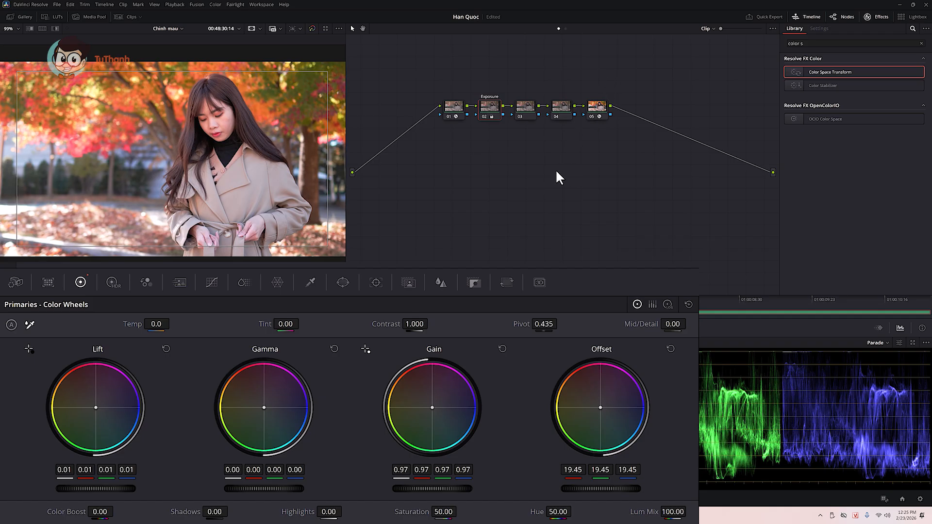
Step: Toggle the Exposure node off and on to compare the image with and without its correction
key("ctrl+d")
key("ctrl+d")
key("ctrl+d")
key("ctrl+d")
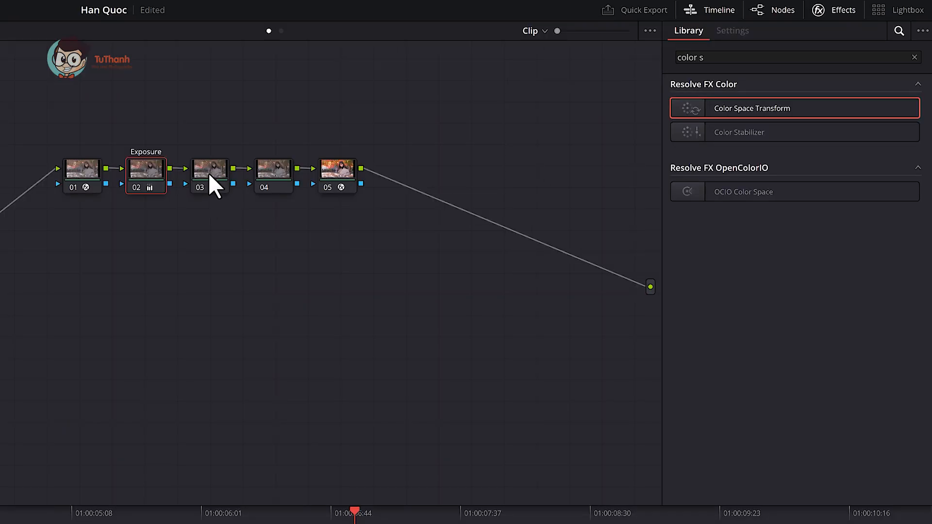
Step: Label node 03 as Contrast
left_click(520, 109)
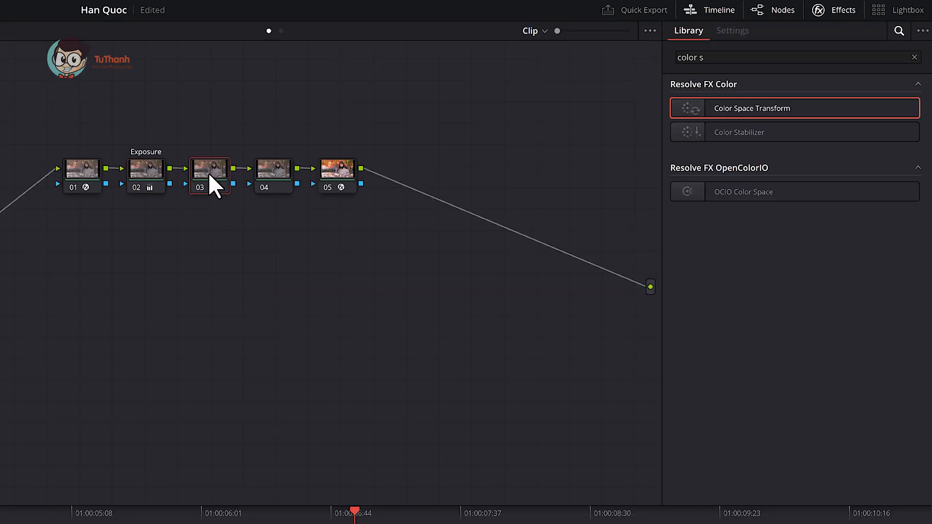
right_click(210, 174)
left_click(238, 202)
type("Contrast")
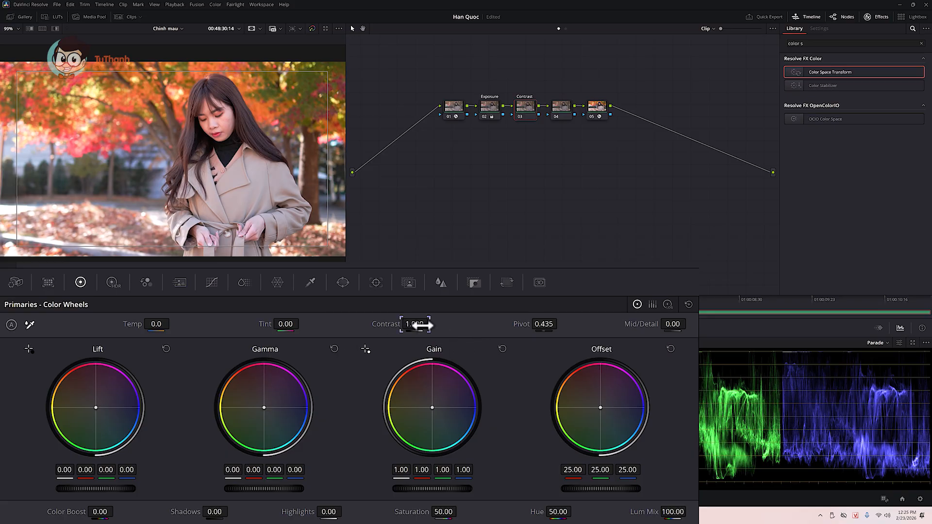
Step: On the Contrast node, lower the contrast to 0.952 and set Color Boost to 5
left_click_drag(422, 325, 411, 326)
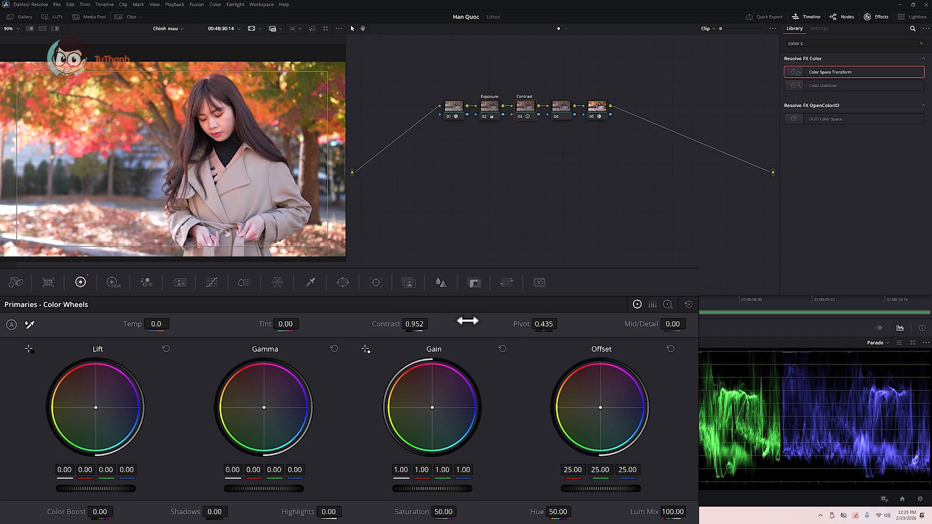
left_click(100, 512)
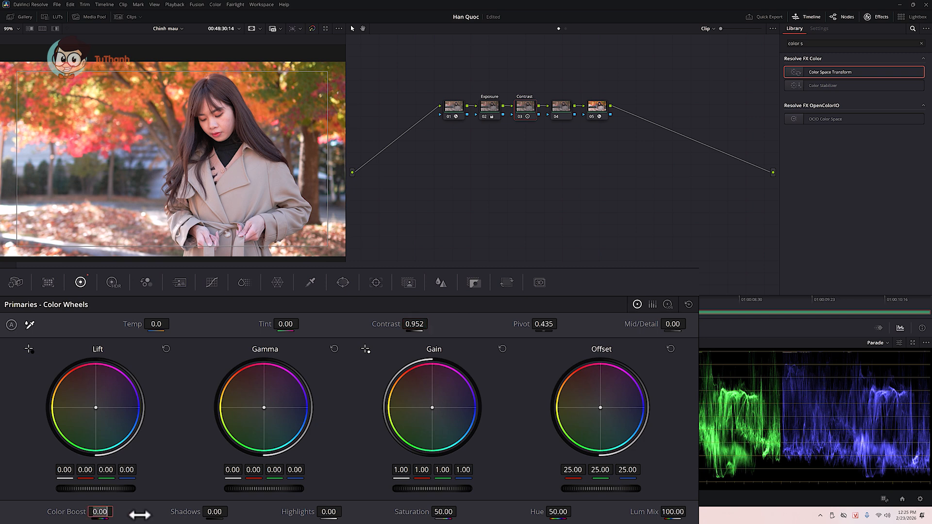
type("5")
key("Return")
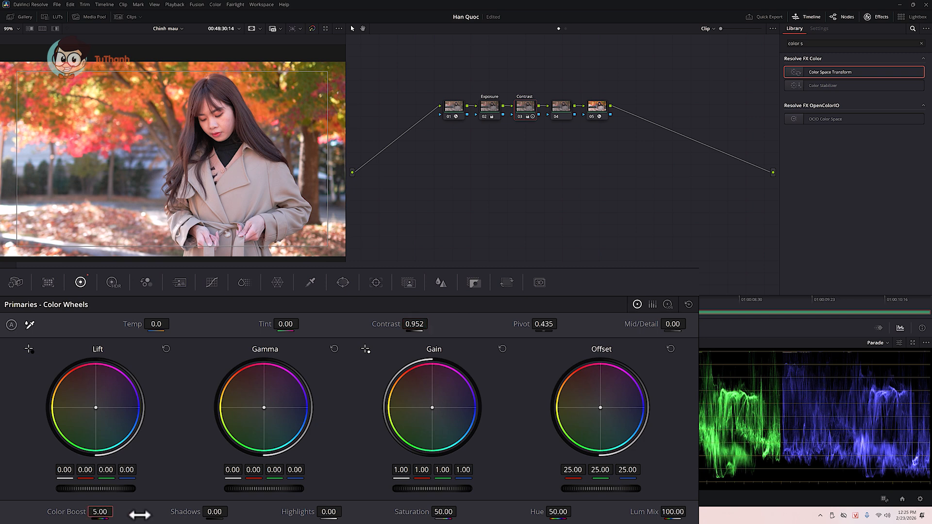
Step: Toggle the Contrast node off and on to compare the image with and without its adjustments
key("ctrl+d")
key("ctrl+d")
key("ctrl+d")
key("ctrl+d")
key("ctrl+d")
key("ctrl+d")
Step: Select the Exposure and Contrast nodes and toggle both off and on to compare their combined effect
left_click_drag(497, 92, 525, 121)
key("ctrl+d")
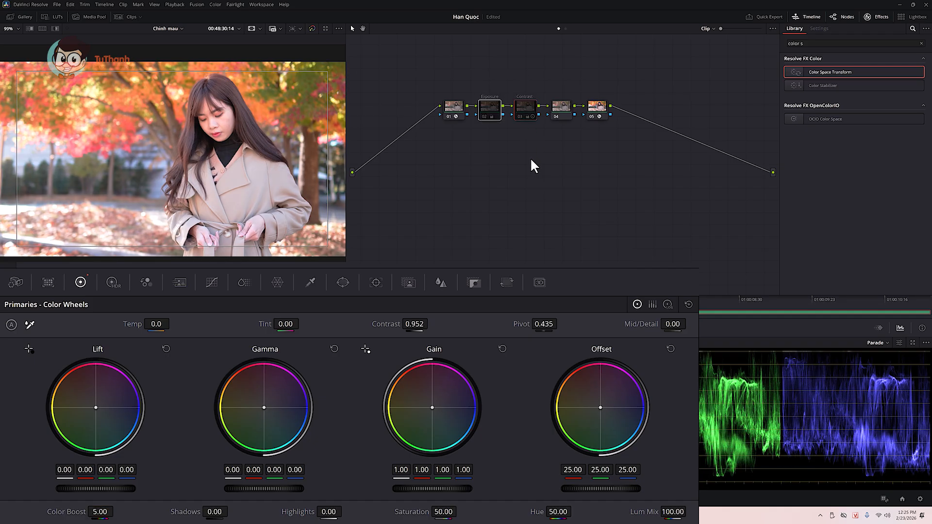
key("ctrl+d")
key("ctrl+d")
key("ctrl+d")
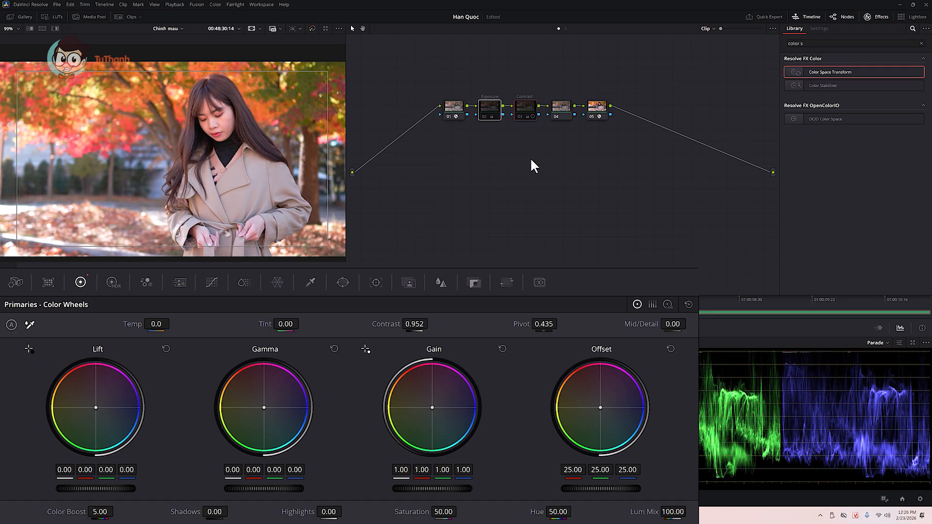
key("ctrl+d")
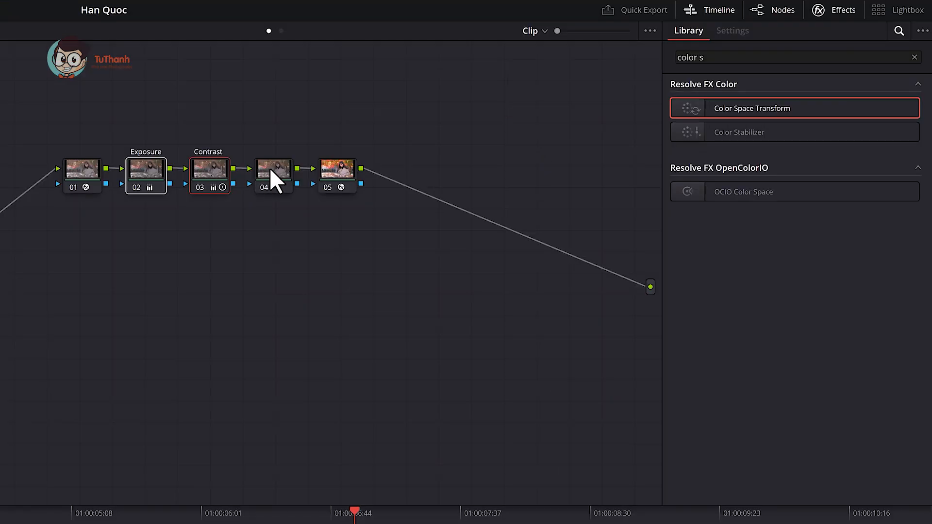
Step: Add a layer node alongside node 04 and move the final Color Space Transform node away to make room for the layer mixer
left_click(559, 108)
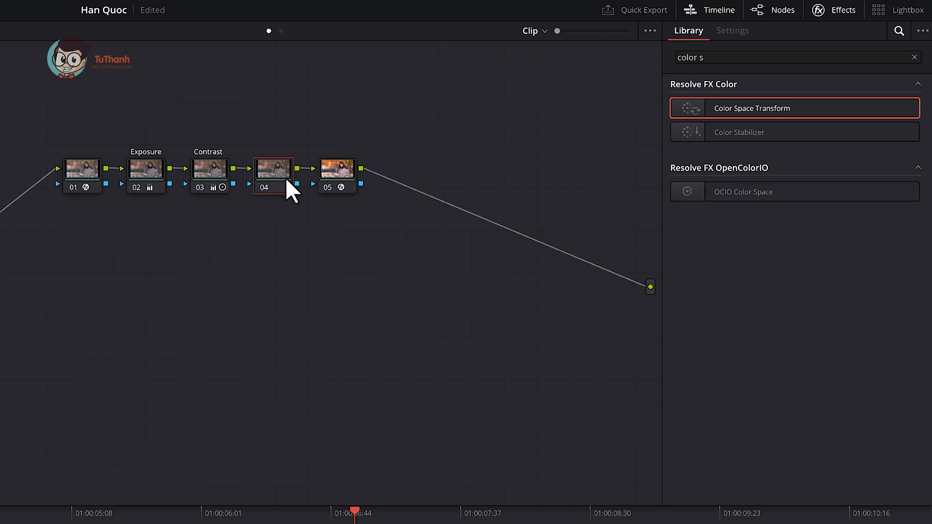
key("alt+l")
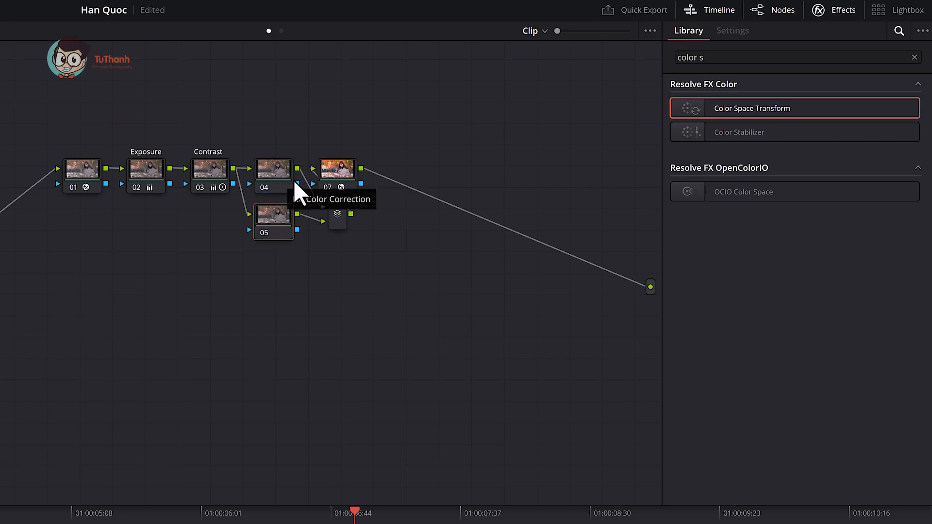
left_click(351, 164)
left_click_drag(351, 165, 416, 163)
Step: Add another layer node from node 04 and move the stacked layer nodes higher beside the mixer
left_click(282, 171)
key("alt+l")
left_click_drag(256, 120, 340, 324)
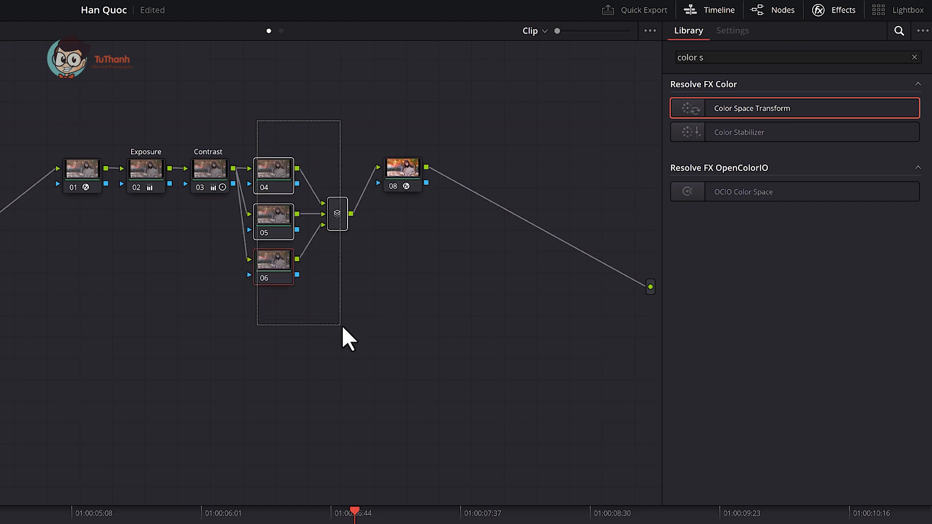
left_click_drag(270, 186, 289, 150)
left_click(305, 290)
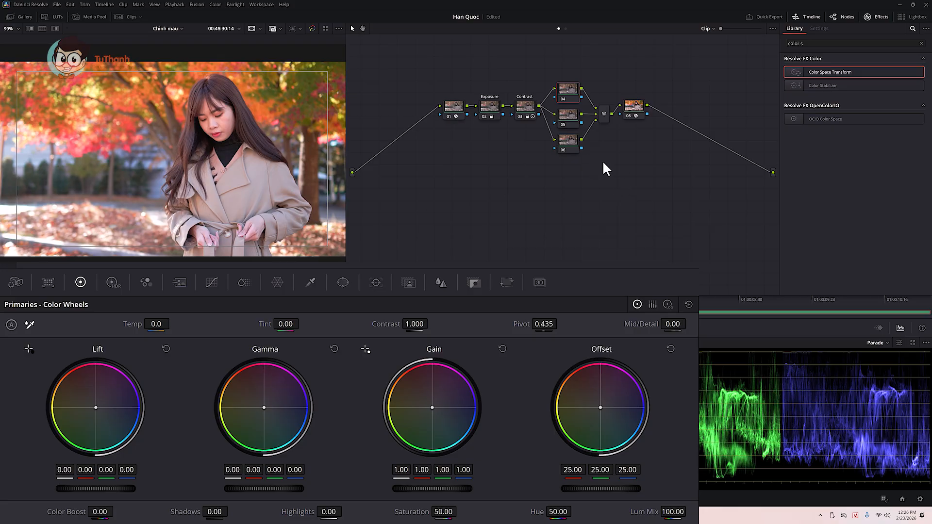
Step: Delete the lowest layer node, 06, and label node 04 as Face
left_click(569, 142)
key("Delete")
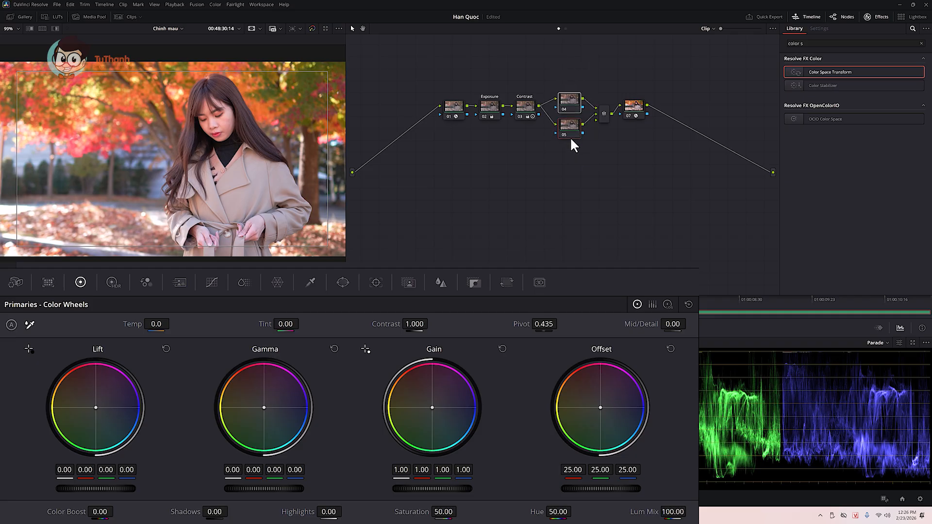
right_click(563, 100)
left_click(624, 137)
type("FG")
type("ce")
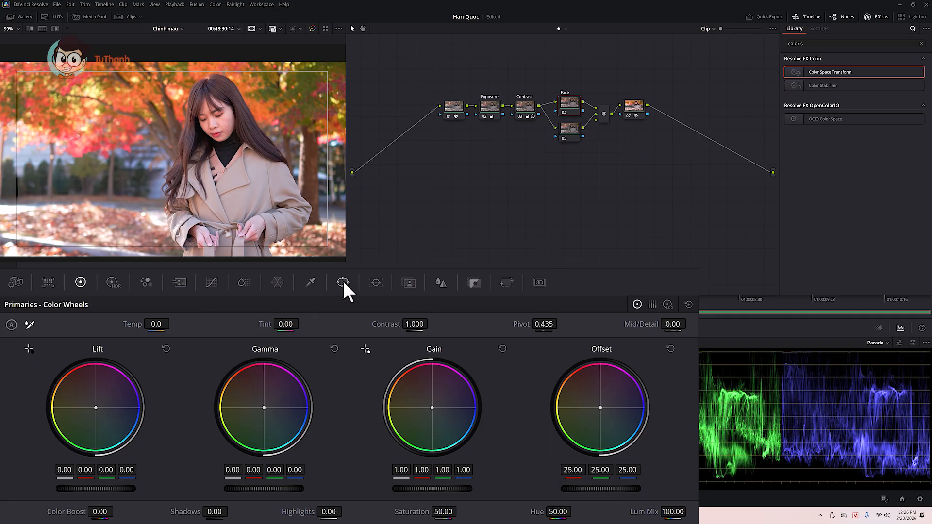
Step: Sample the skin tone on the woman's face with the HSL Qualifier on the Face node
left_click(308, 283)
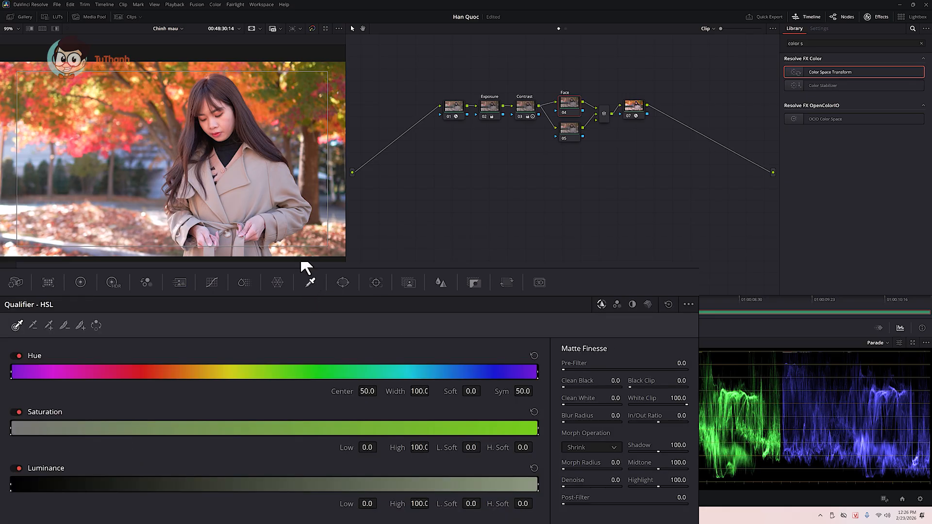
left_click(215, 122)
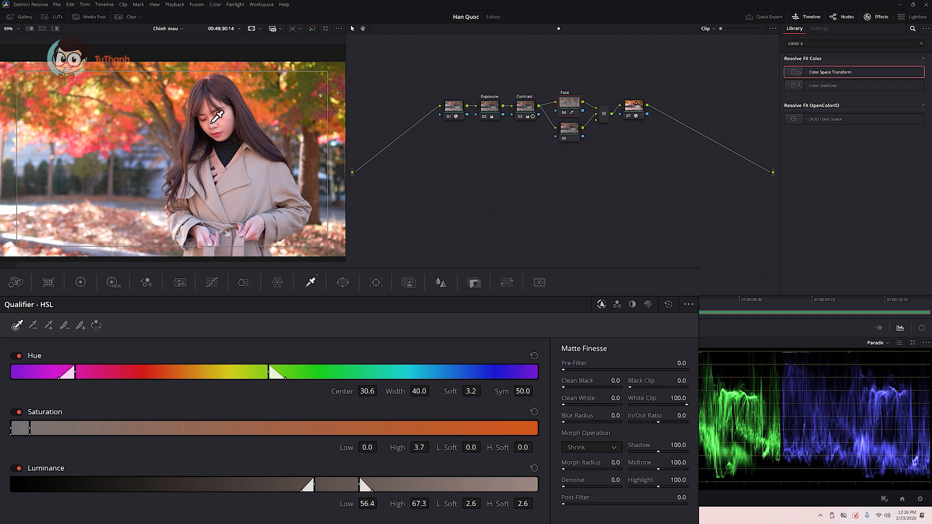
Step: Turn on the highlight view of the Face node's selection and refine its matte with Blur Radius 50 and Denoise 10
left_click(56, 28)
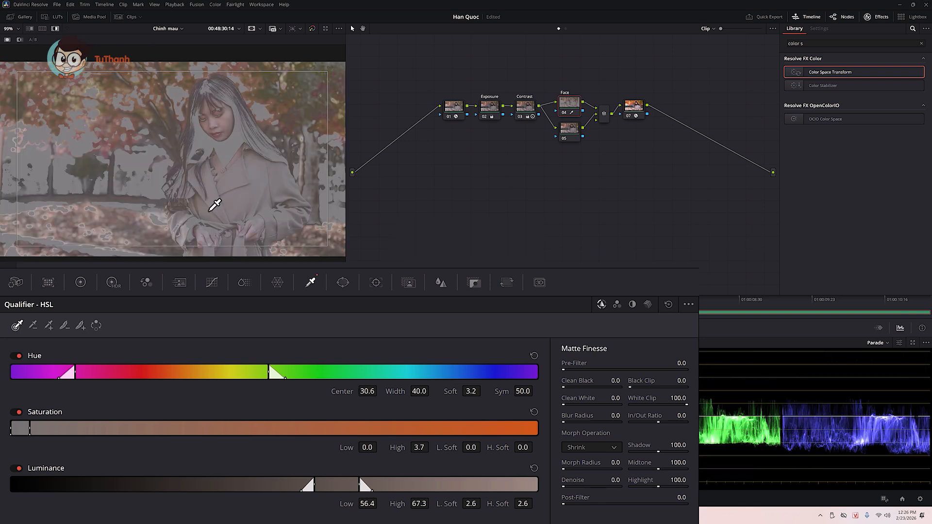
left_click(614, 416)
type("50")
key("Return")
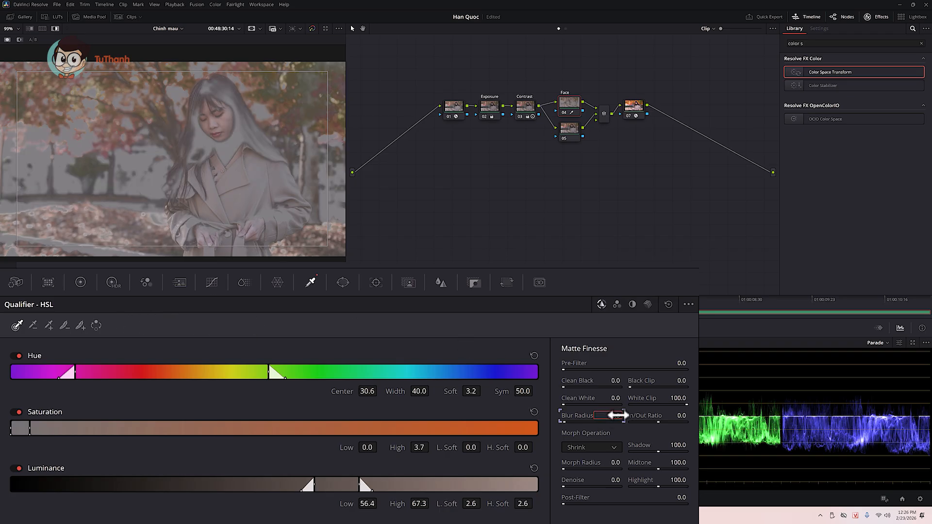
left_click(615, 480)
type("10")
key("Return")
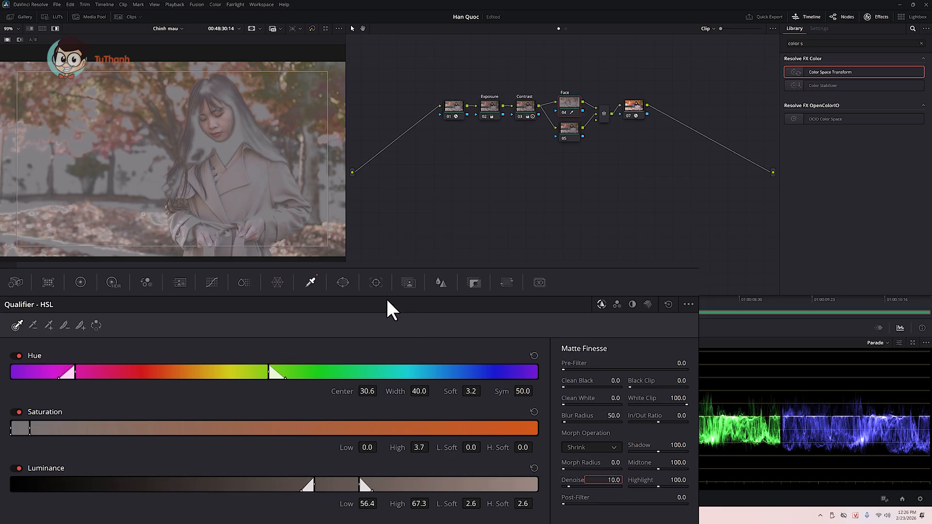
Step: Add a circular window on the Face node and fit it around the woman's face at about size 27 and aspect 44
left_click(344, 281)
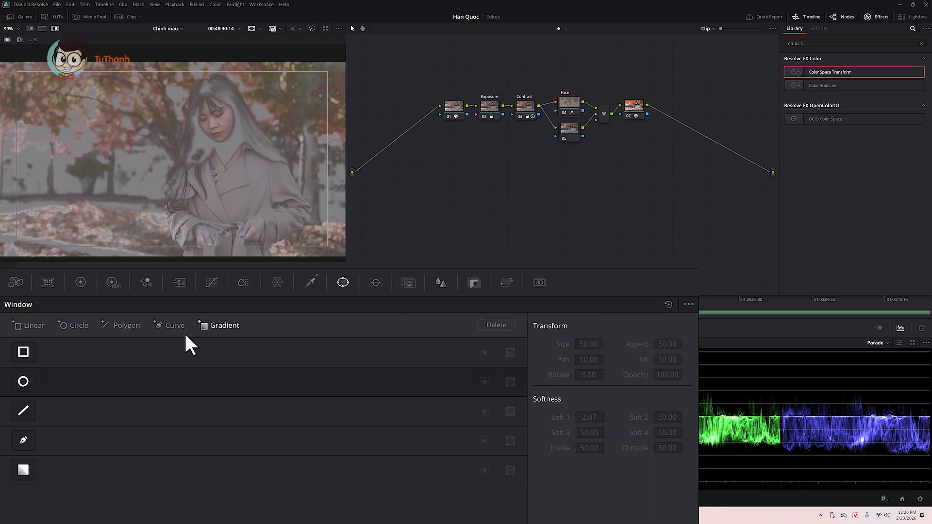
left_click(23, 382)
left_click_drag(220, 180, 246, 124)
left_click_drag(220, 73, 227, 106)
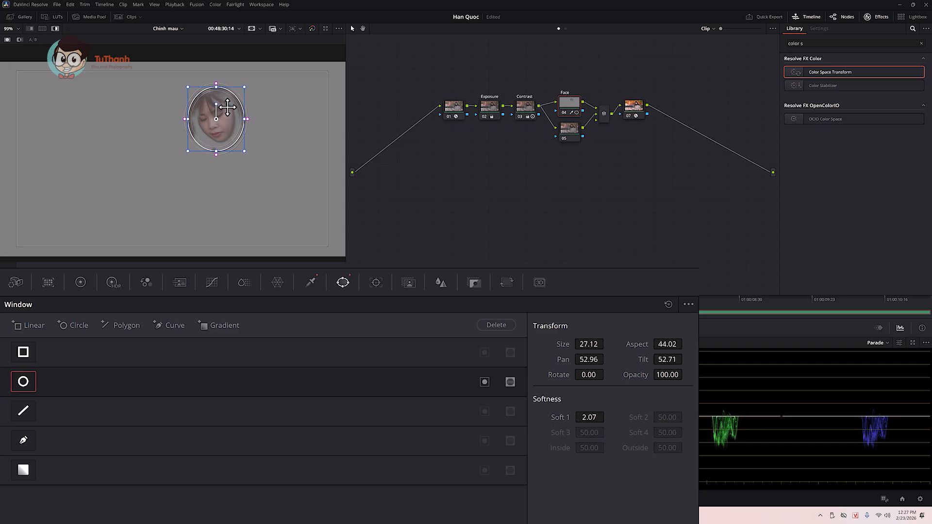
Step: Set the face window's Soft 1 to 10 and shift the qualifier's Luminance range to 59.8 low and 70.7 high
left_click(591, 415)
type("50")
key("Return")
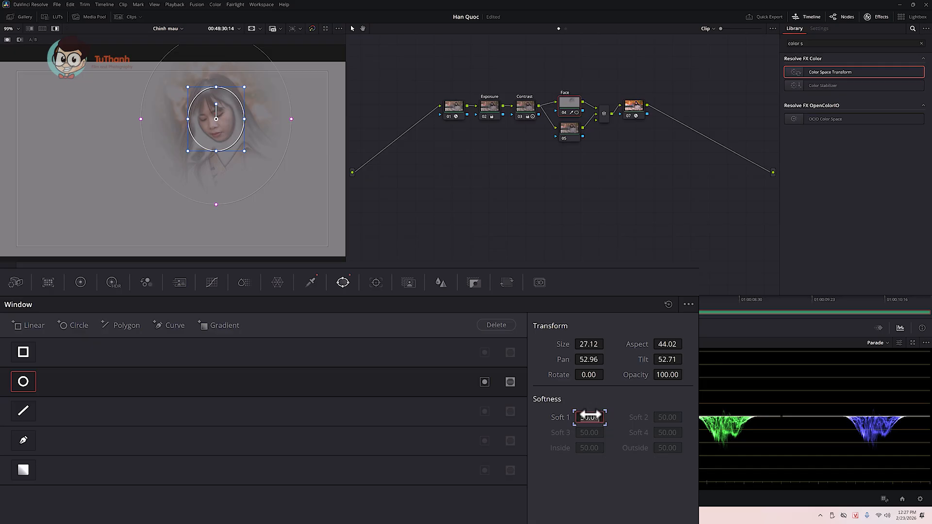
left_click_drag(590, 416, 590, 415)
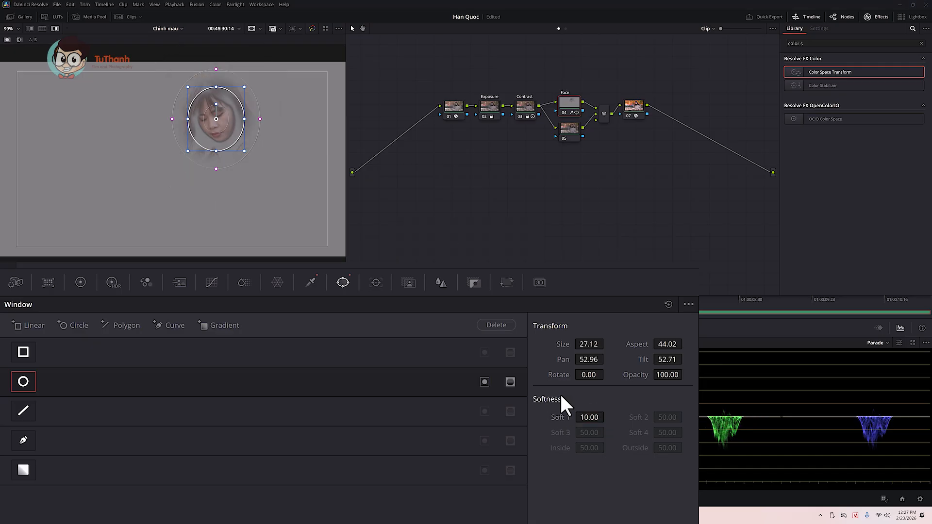
left_click(311, 284)
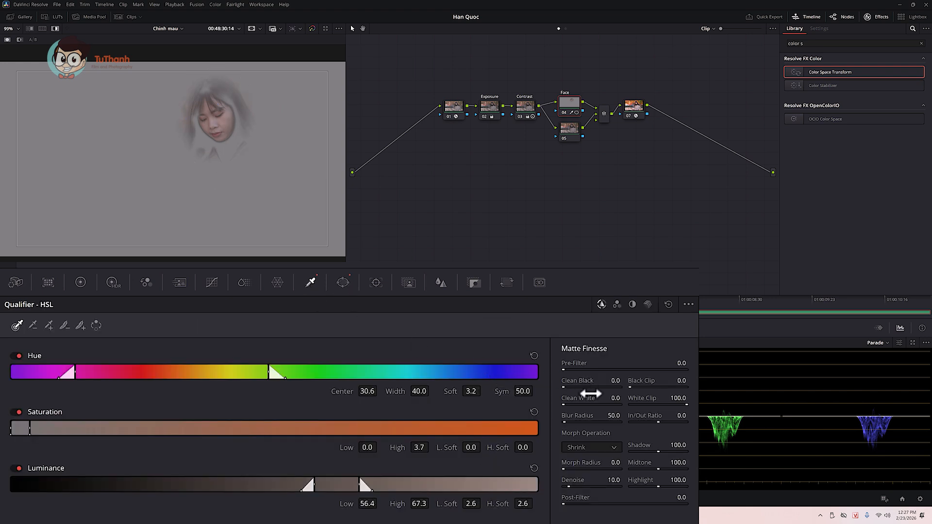
left_click_drag(327, 489, 349, 491)
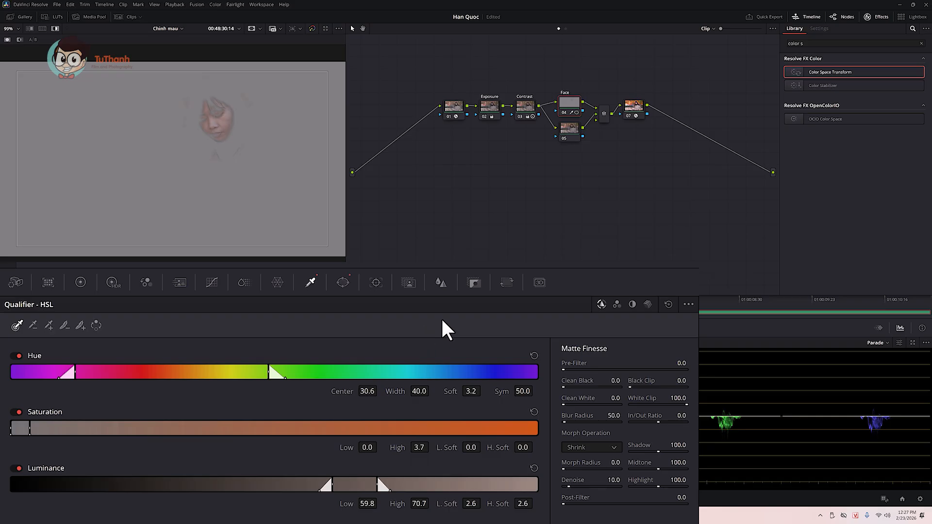
Step: Track the face window forward and backward through the clip, and turn off the highlight view
left_click(376, 283)
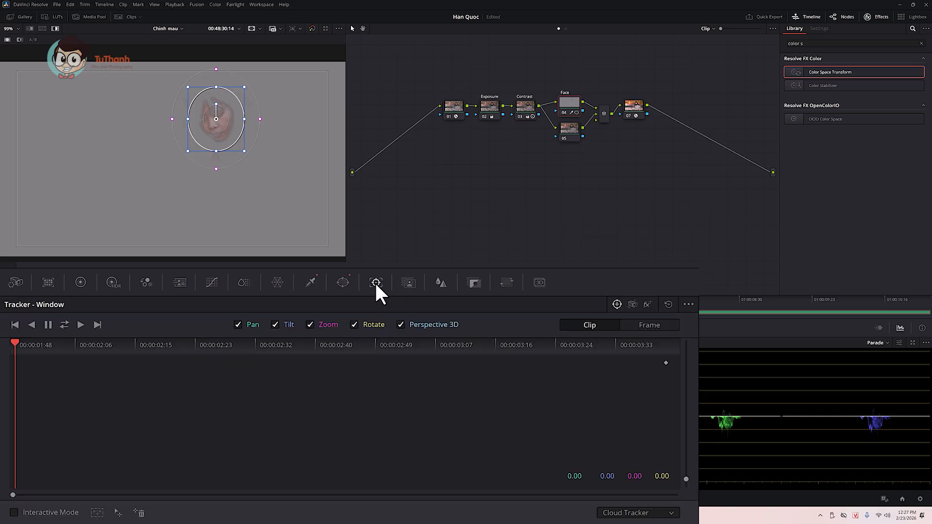
left_click(64, 325)
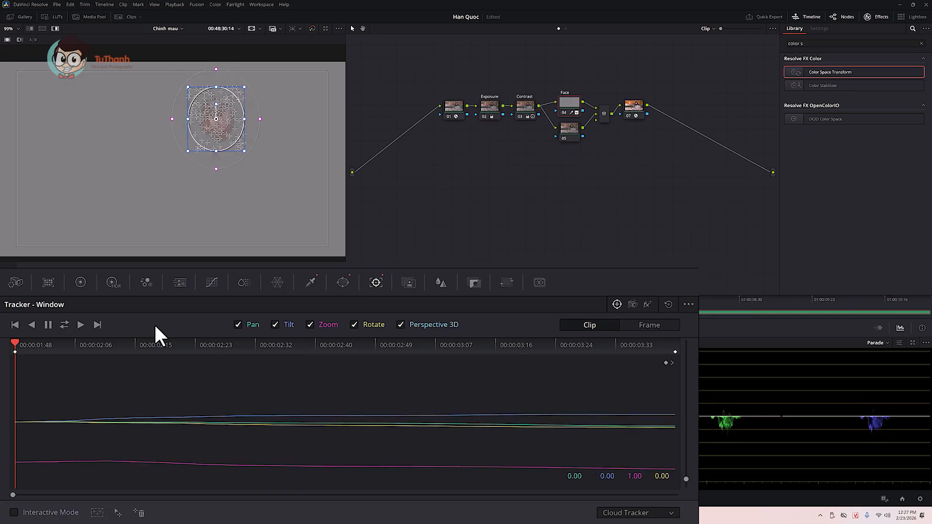
left_click(55, 29)
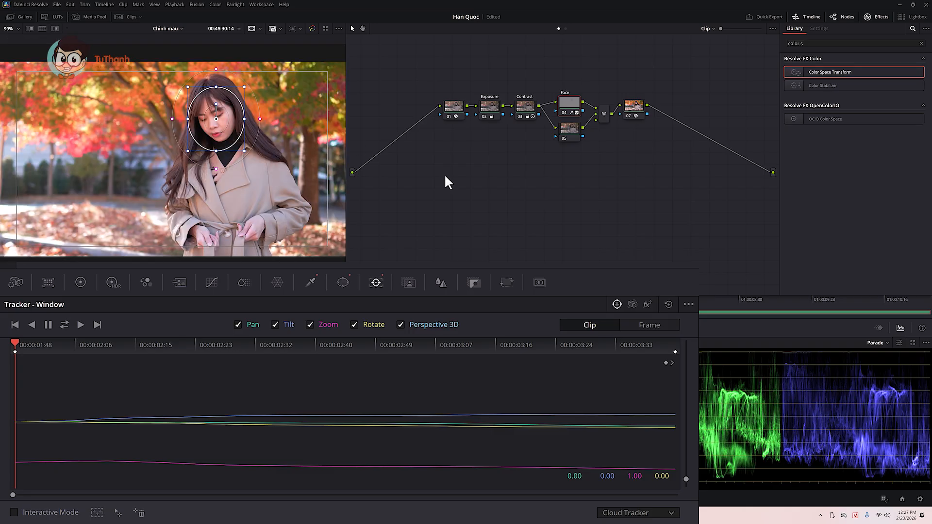
Step: Lower the Face node's Offset to 21.15 on all channels and play the clip to check the tracked face
left_click(80, 282)
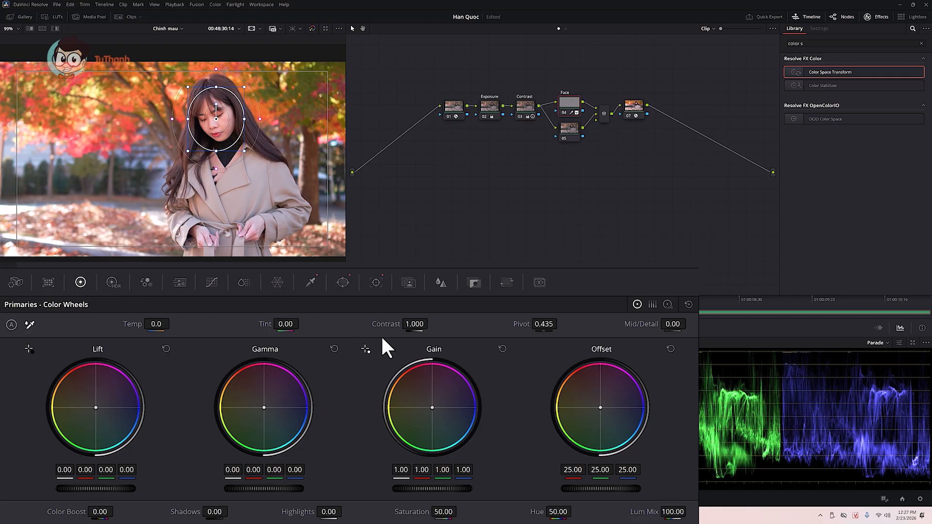
left_click_drag(600, 488, 587, 488)
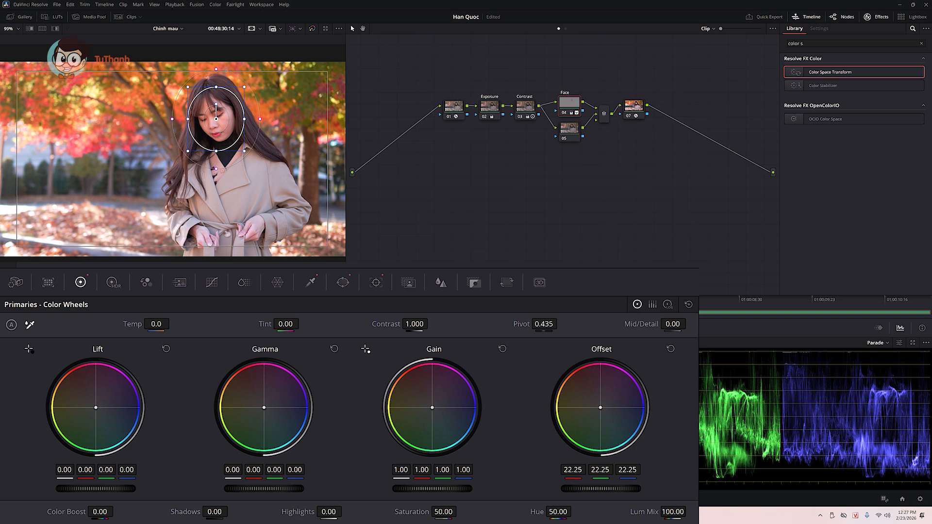
left_click_drag(587, 488, 580, 488)
key("space")
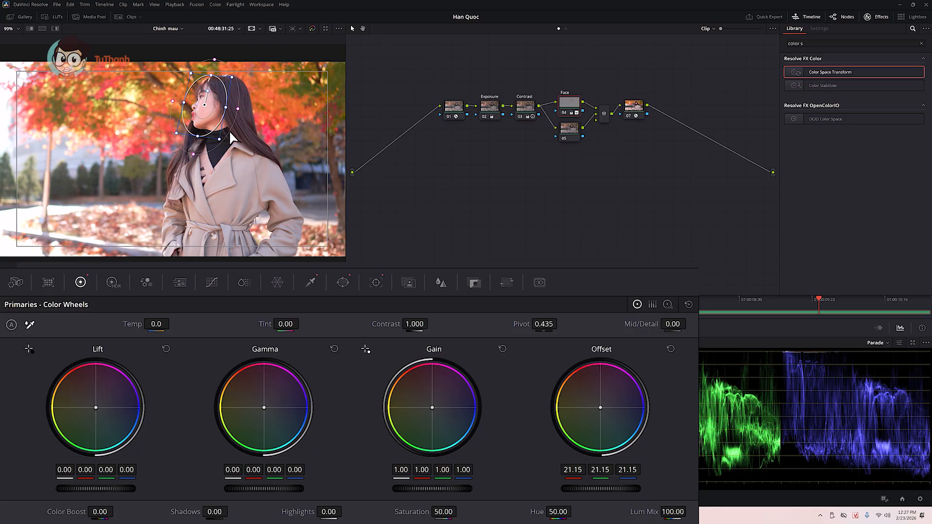
Step: Compare the shot with the Face node off and on, and nudge its master Gamma slightly up
key("ctrl+d")
key("ctrl+d")
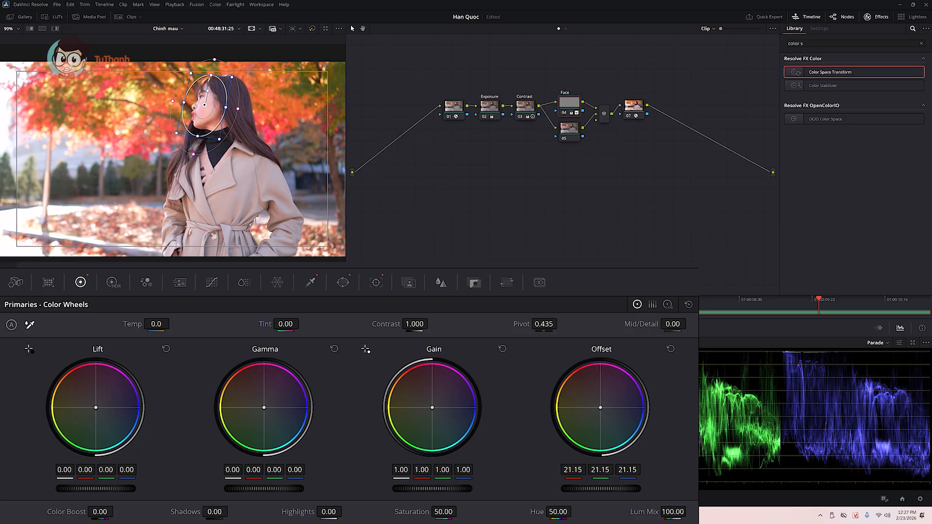
left_click(475, 300)
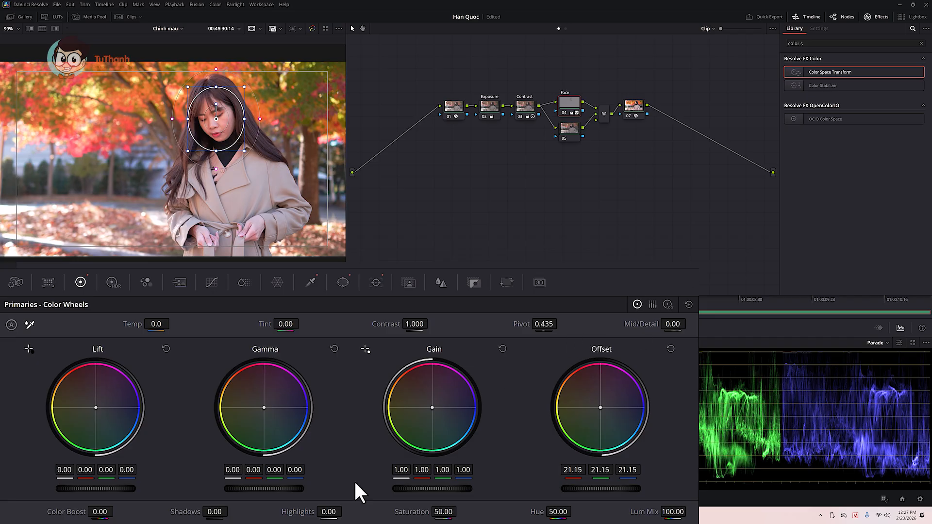
left_click_drag(264, 488, 267, 489)
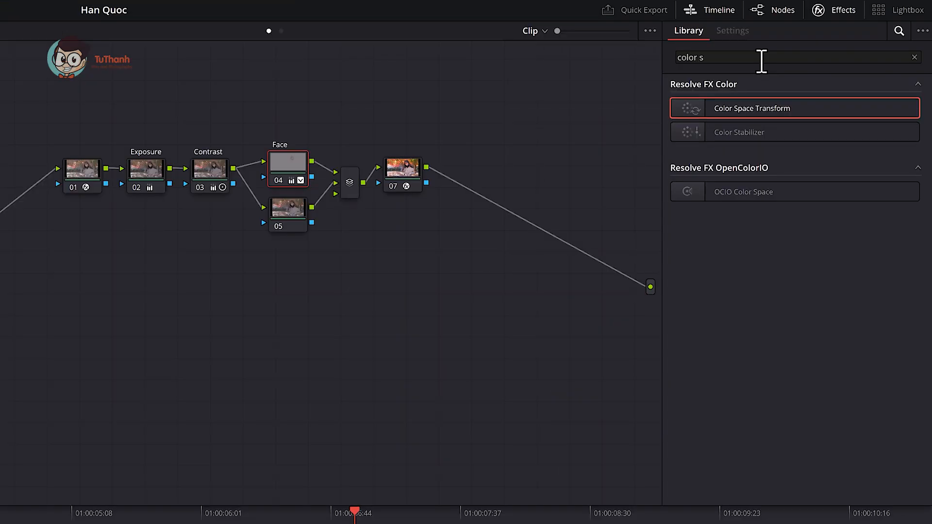
Step: Search the effects for "face", apply Face Refinement to the Face node and track the face in both directions
left_click(835, 44)
key("ctrl+a")
type("face")
left_click_drag(907, 110, 296, 170)
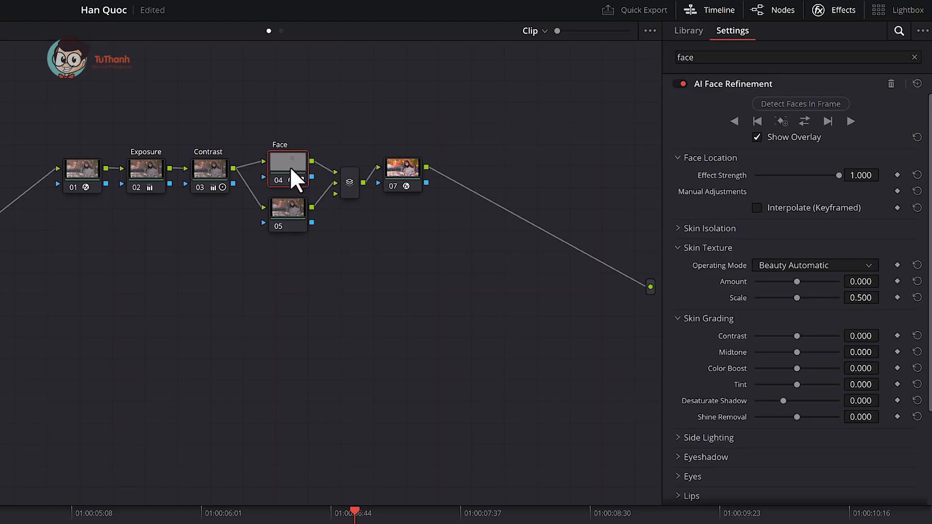
left_click(804, 122)
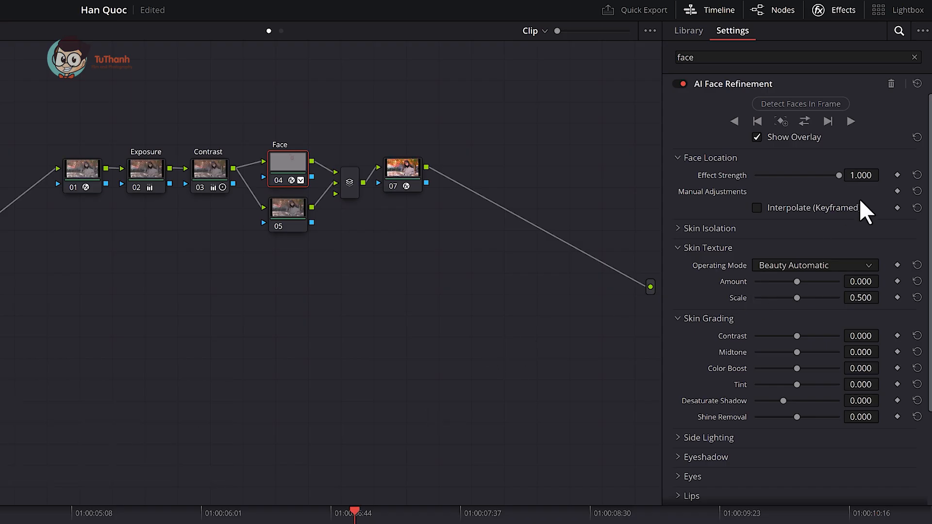
Step: Set the Skin Texture Amount to 0.6, save the project and hide the Face Refinement overlay
left_click(869, 283)
type("0.6")
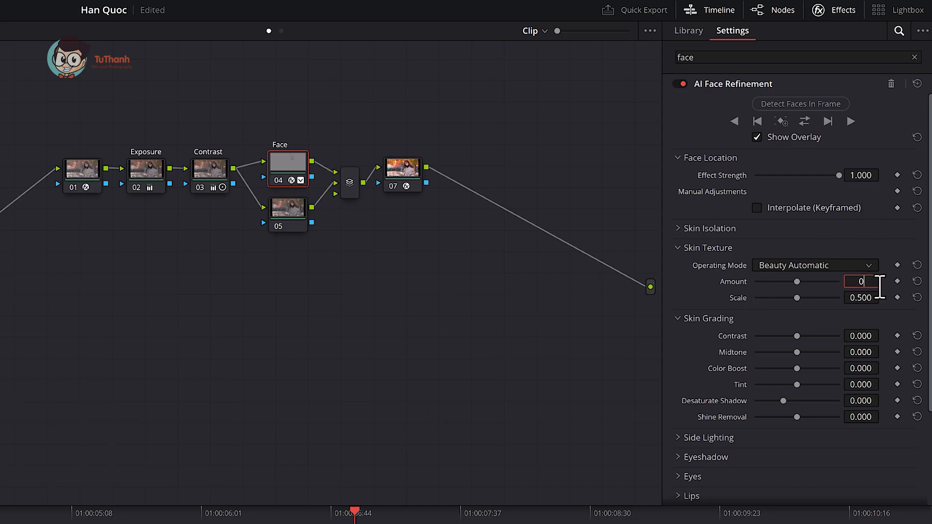
key("Return")
key("ctrl+s")
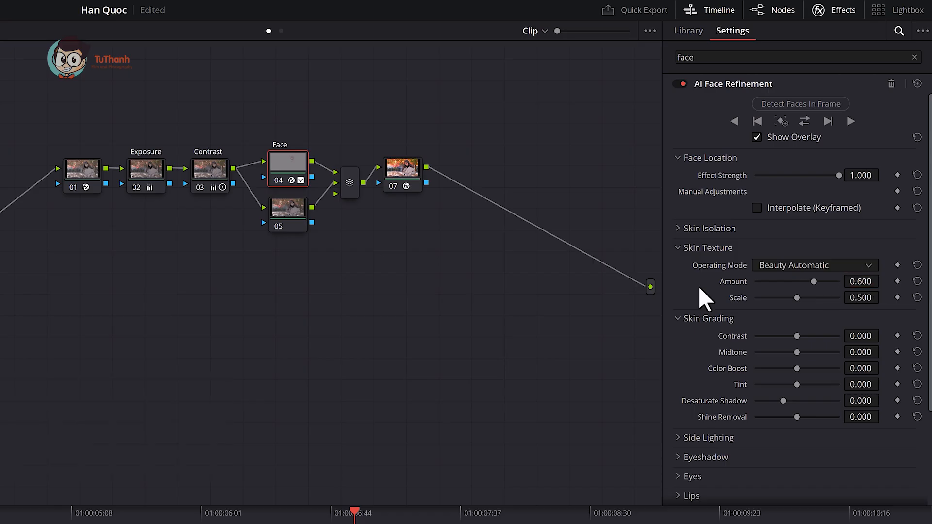
left_click(807, 138)
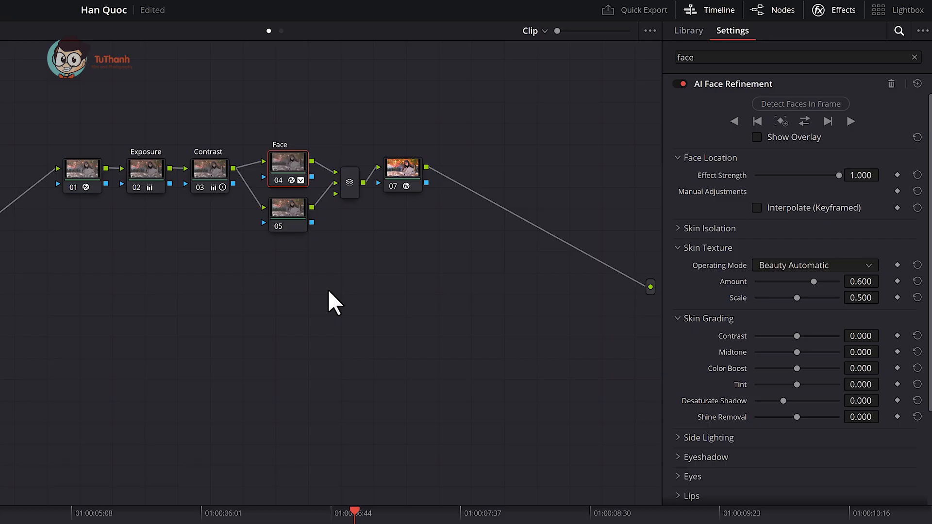
Step: Switch the Face node off and on repeatedly to compare the face before and after refinement
key("ctrl+d")
key("ctrl+d")
key("ctrl+d")
key("ctrl+d")
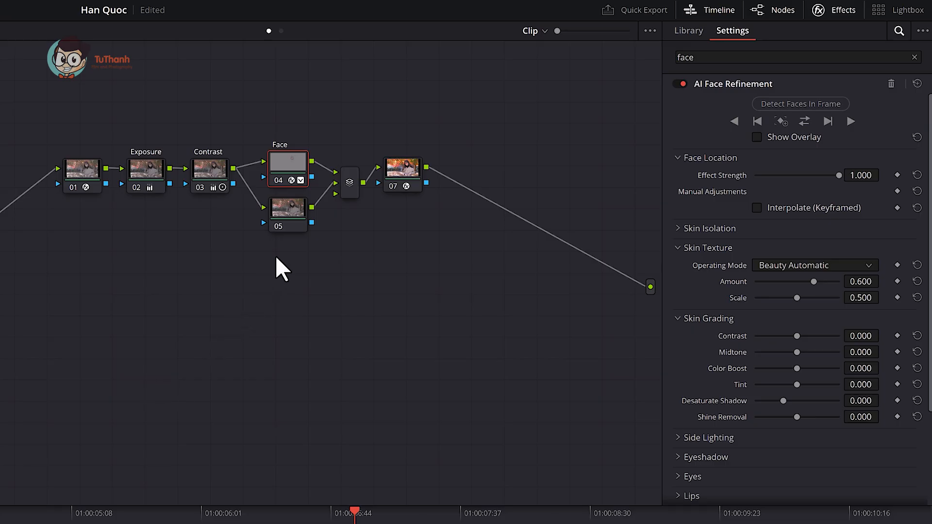
Step: Label node 05 as Subject and save the project
left_click(288, 206)
right_click(287, 205)
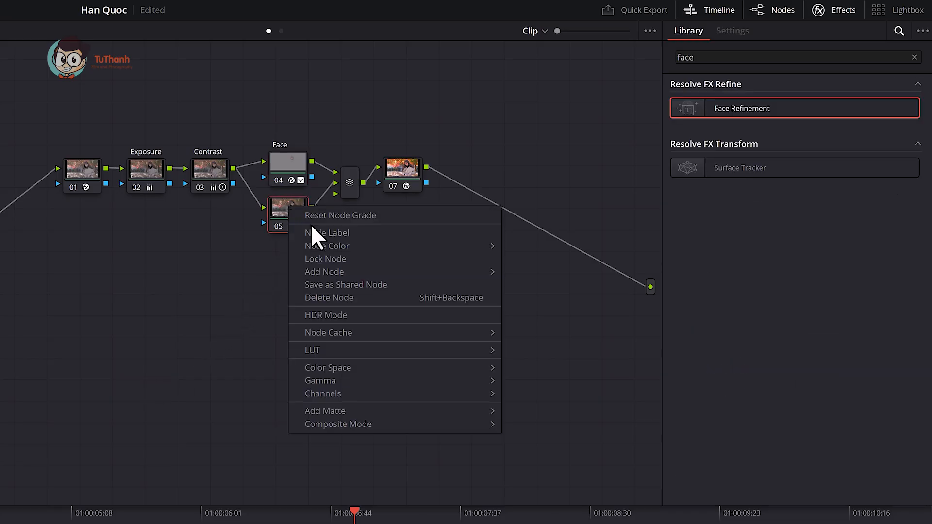
left_click(323, 236)
type("Subject")
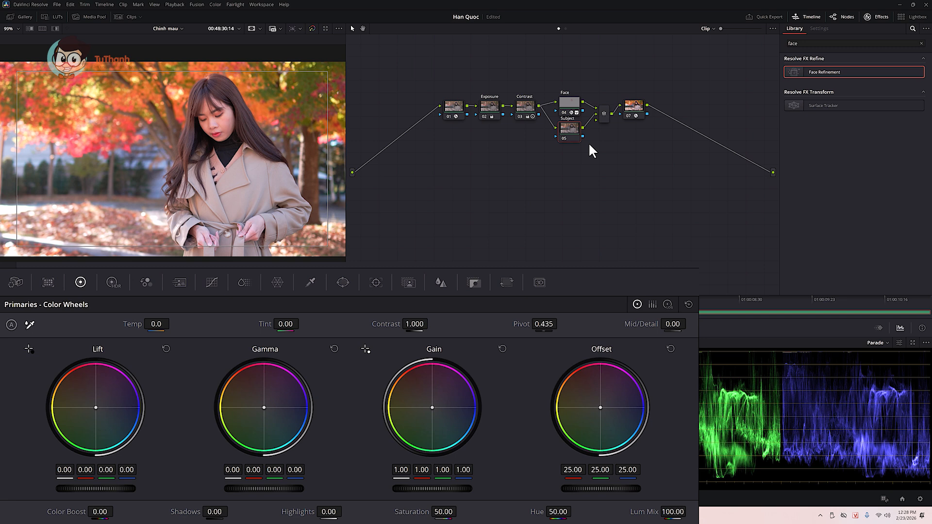
key("ctrl+s")
Step: Add a circular window on the Subject node and stretch it into a tall oval around the woman, about size 51 and aspect 30
left_click(341, 284)
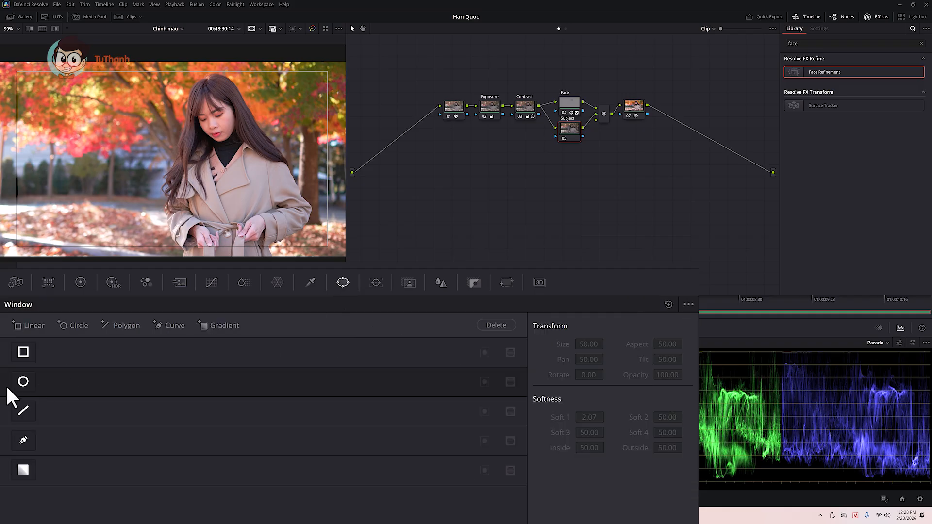
left_click(23, 381)
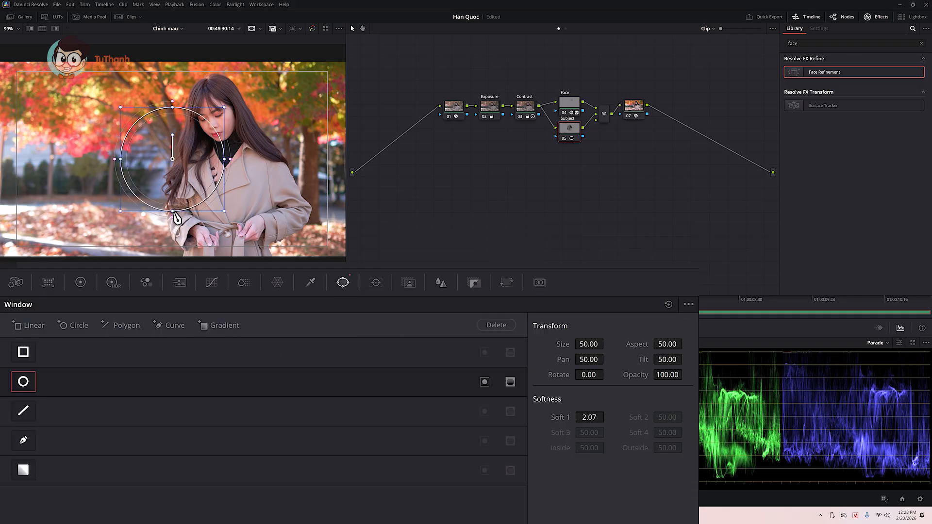
left_click_drag(172, 211, 227, 225)
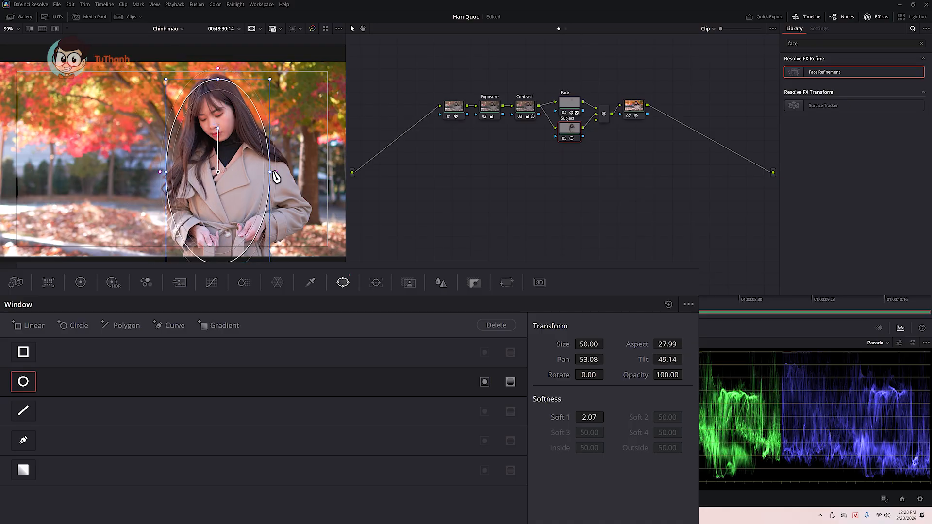
left_click_drag(271, 173, 253, 188)
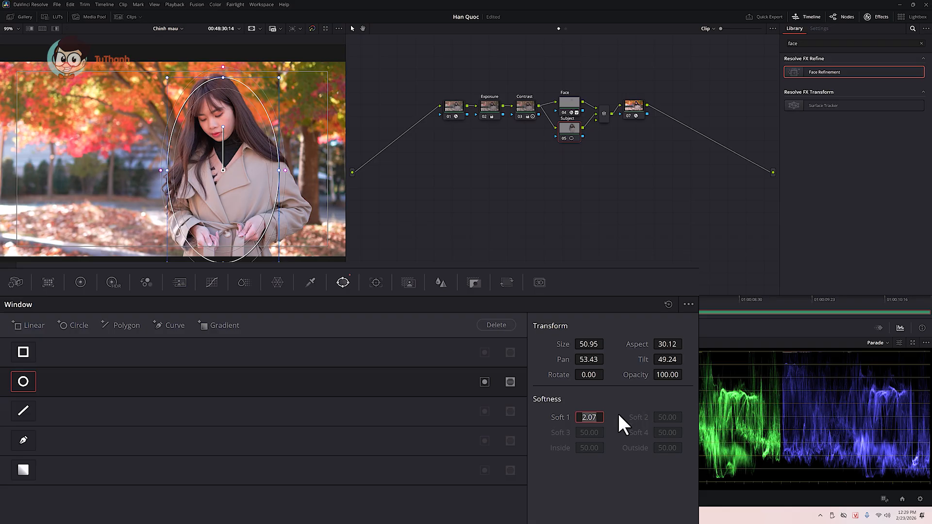
Step: Increase the subject window's Soft 1 edge softness and track the window forward and backward through the clip
left_click_drag(586, 417, 610, 416)
left_click(374, 283)
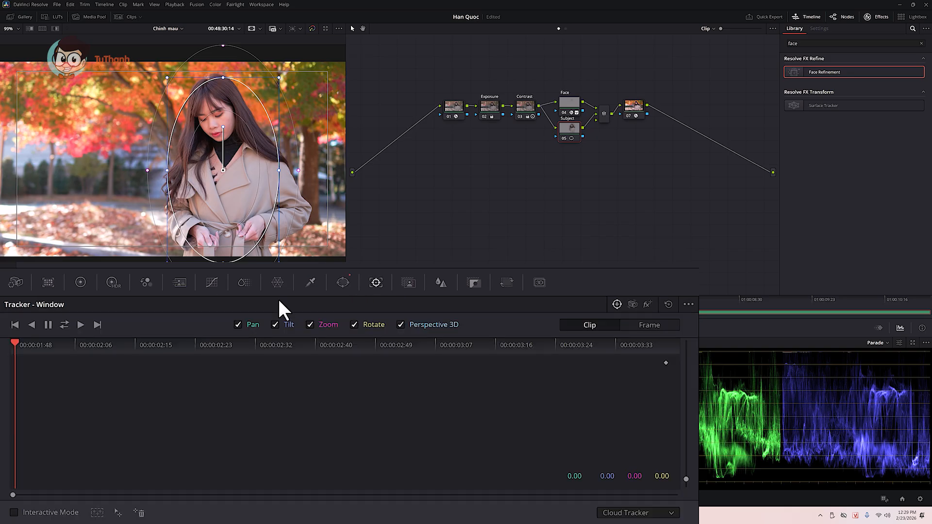
left_click(63, 324)
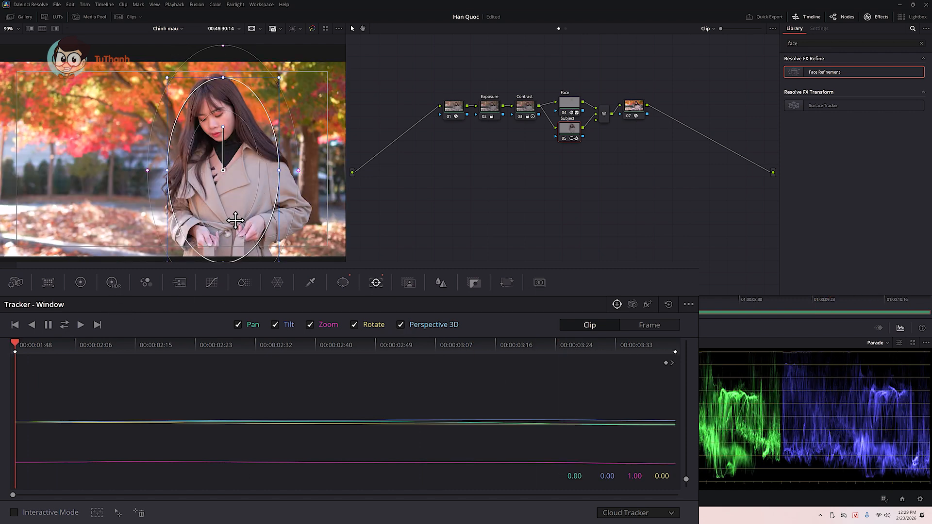
Step: Raise the Subject node's master Lift to 0.01 and save the project
left_click(80, 282)
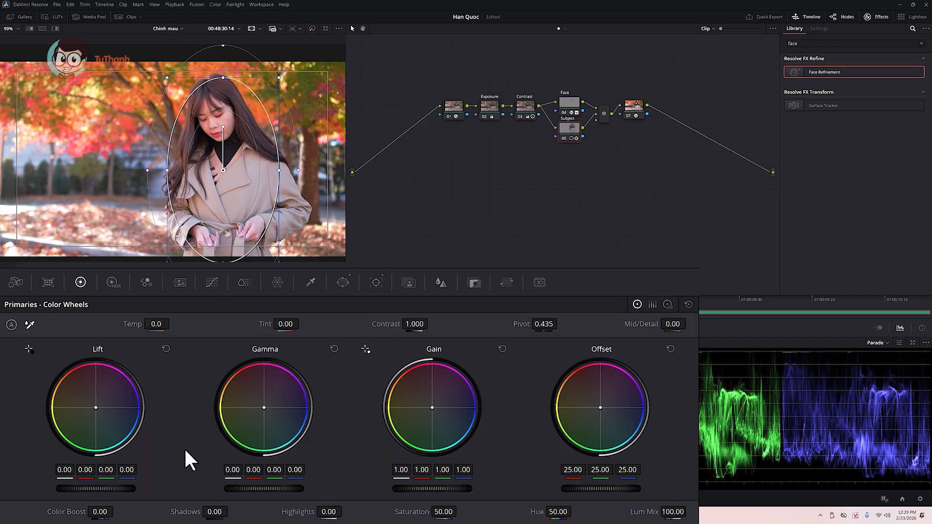
left_click_drag(100, 489, 105, 489)
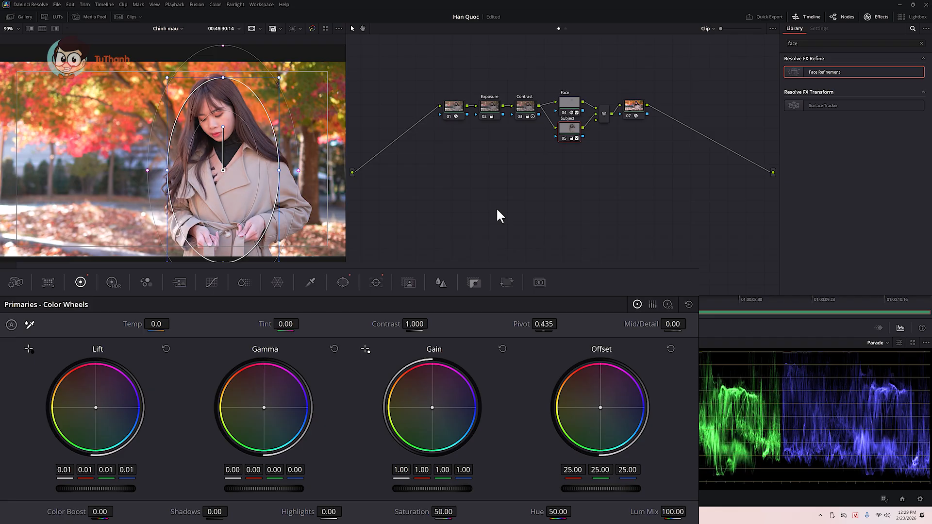
key("ctrl+s")
Step: Add a serial node after the layer mixer that combines Face and Subject, and space the final node farther along the chain
left_click_drag(560, 71, 592, 162)
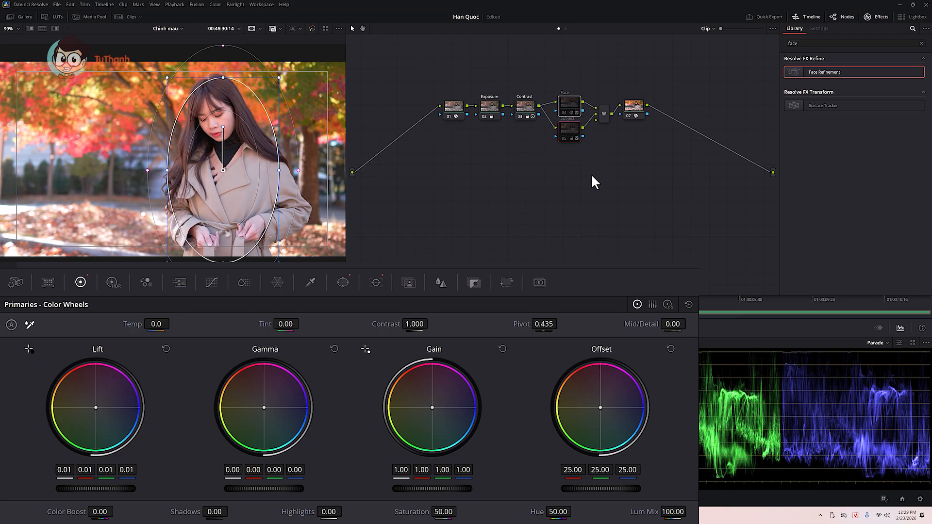
left_click(606, 117)
key("alt+s")
left_click_drag(638, 108, 703, 110)
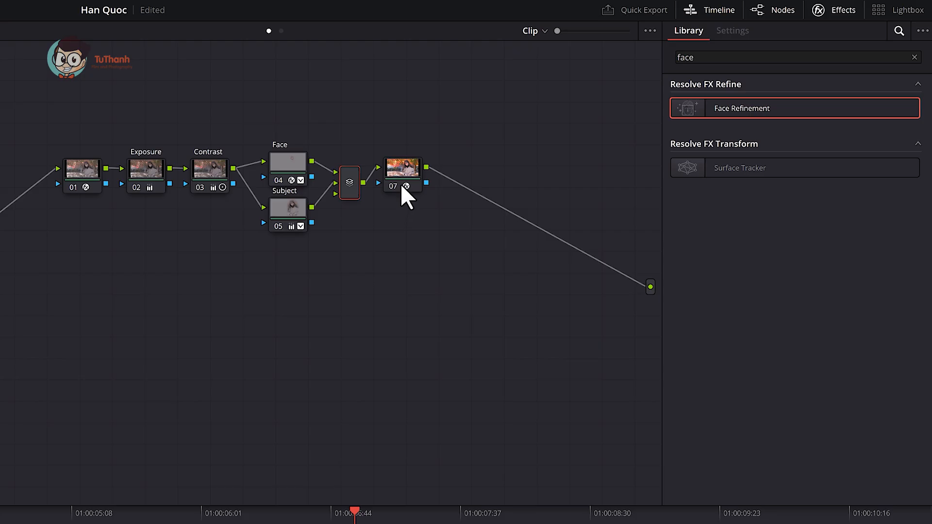
left_click_drag(525, 178, 562, 178)
left_click_drag(416, 215, 403, 180)
Step: Label the new node after the layer mixer as Look
right_click(399, 179)
left_click(430, 207)
type("Look")
key("Return")
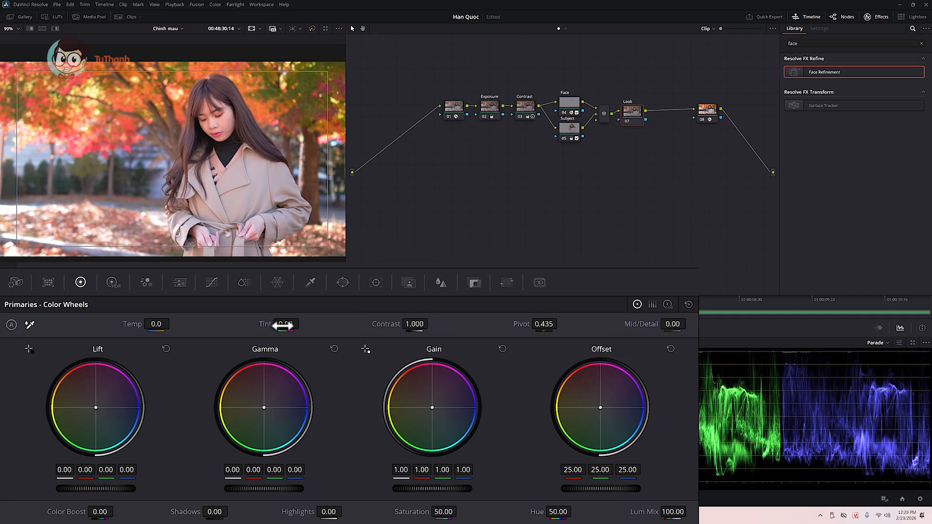
Step: Set the Look node's Tint to -6.00 and save the project after comparing the node off and on
mouse_move(289, 325)
left_mouse_down()
mouse_move(279, 325)
mouse_move(302, 324)
left_mouse_up()
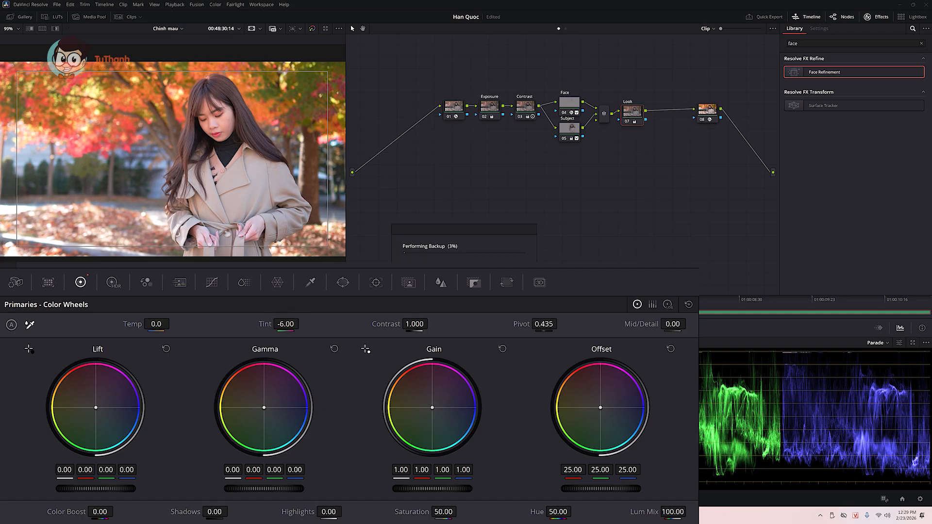
key("ctrl+d")
key("ctrl+d")
key("ctrl+d")
key("ctrl+d")
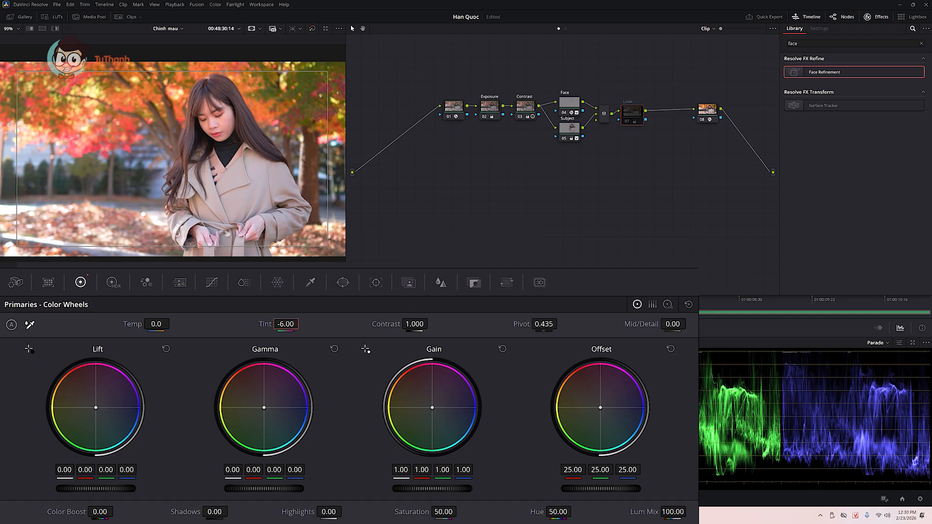
key("ctrl+s")
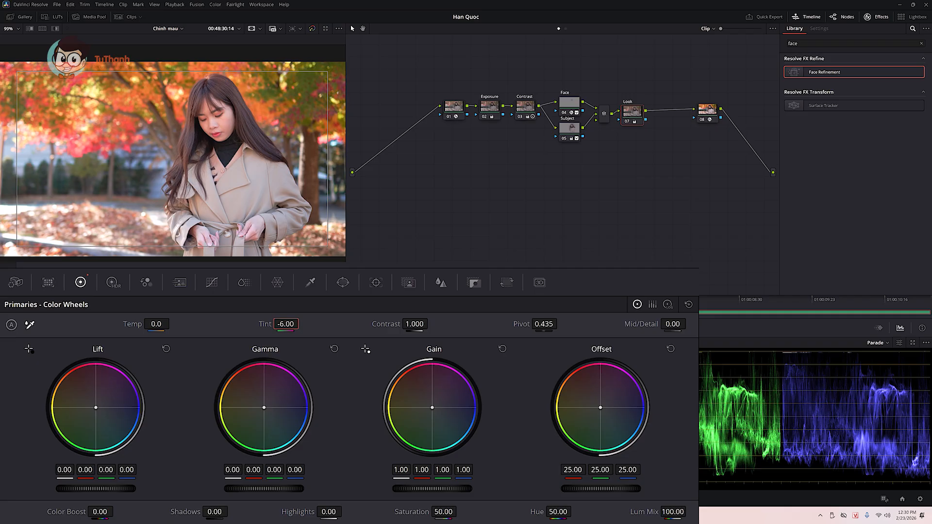
Step: Examine the Look node's Custom curves channel by channel through red, green and blue, returning to luminance
left_click(212, 283)
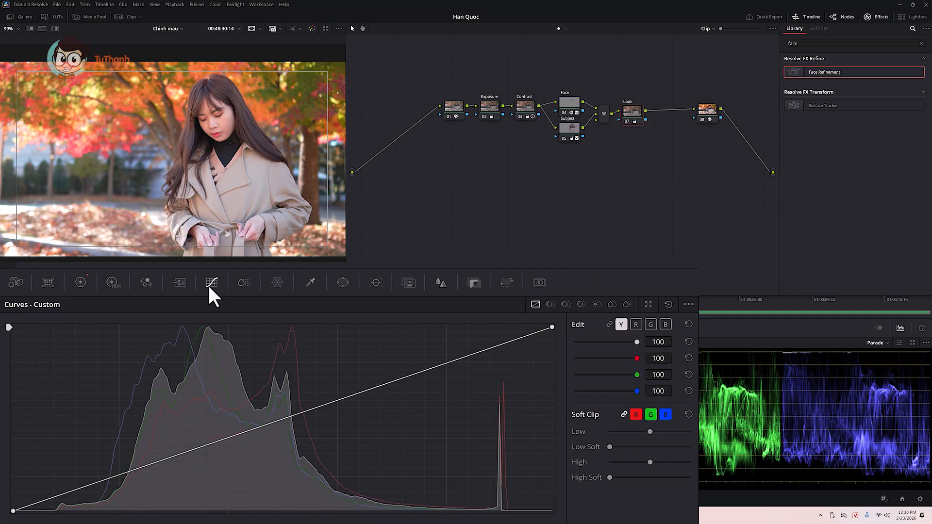
left_click(635, 324)
left_click(650, 325)
left_click(621, 324)
left_click(635, 324)
left_click(650, 324)
left_click(666, 324)
left_click(621, 324)
Step: Add three points to the Look node's Y curve, pull the upper two below the diagonal to soften the highlights, and save the project
left_click(471, 354)
left_click(390, 380)
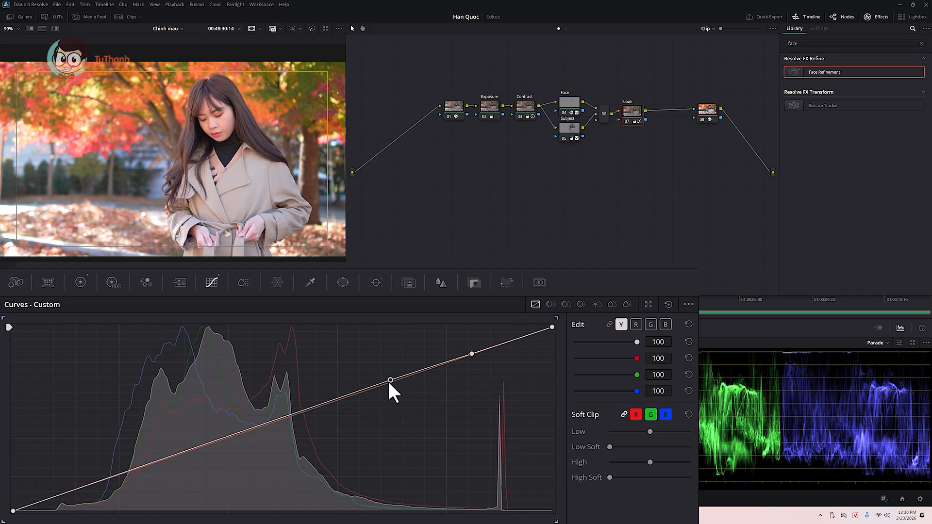
left_click_drag(390, 380, 391, 381)
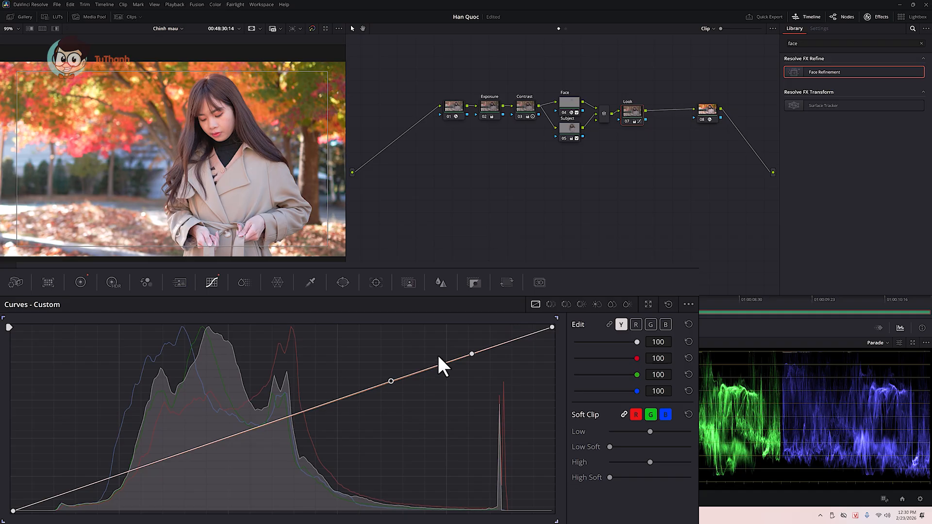
left_click_drag(471, 353, 479, 360)
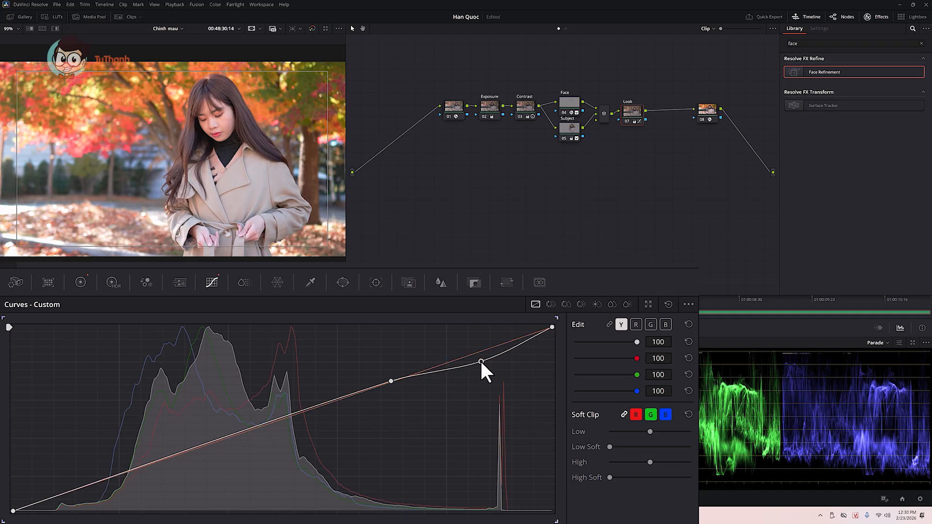
left_click(315, 406)
left_click_drag(390, 381, 420, 382)
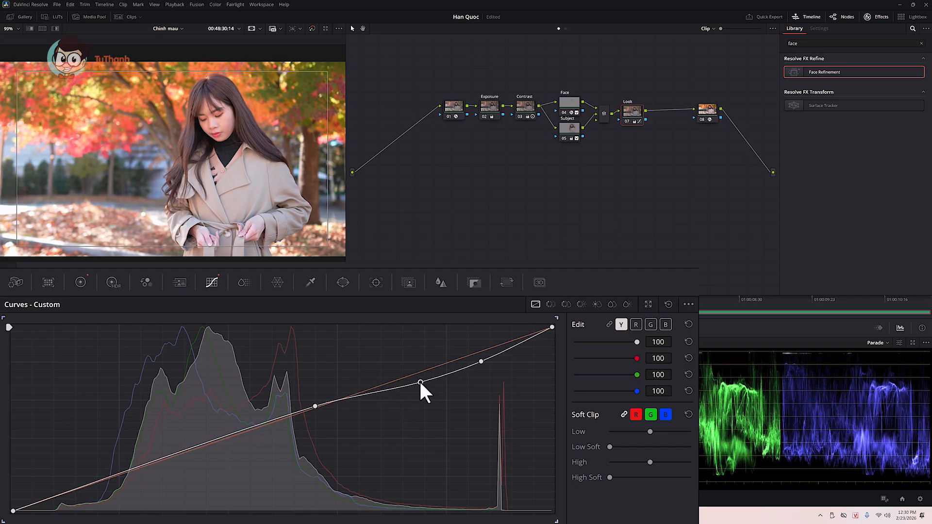
left_click_drag(481, 361, 480, 364)
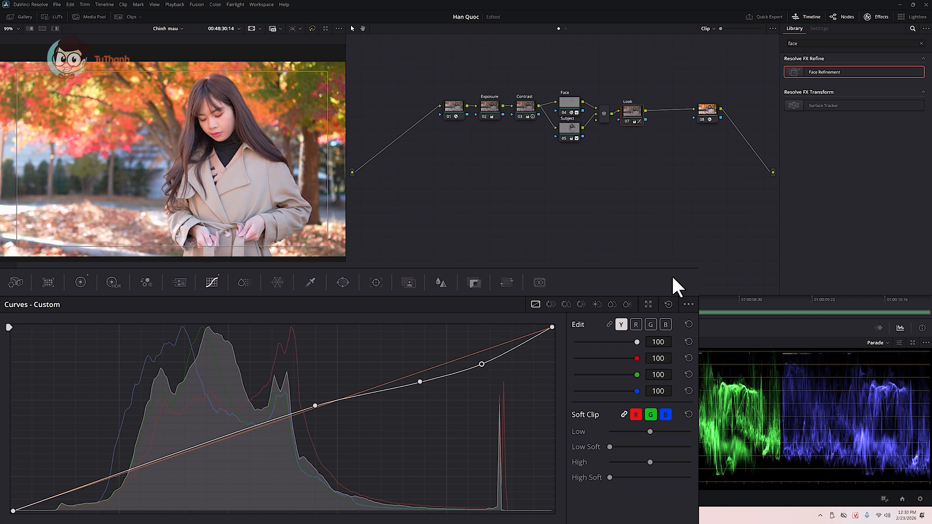
key("ctrl+s")
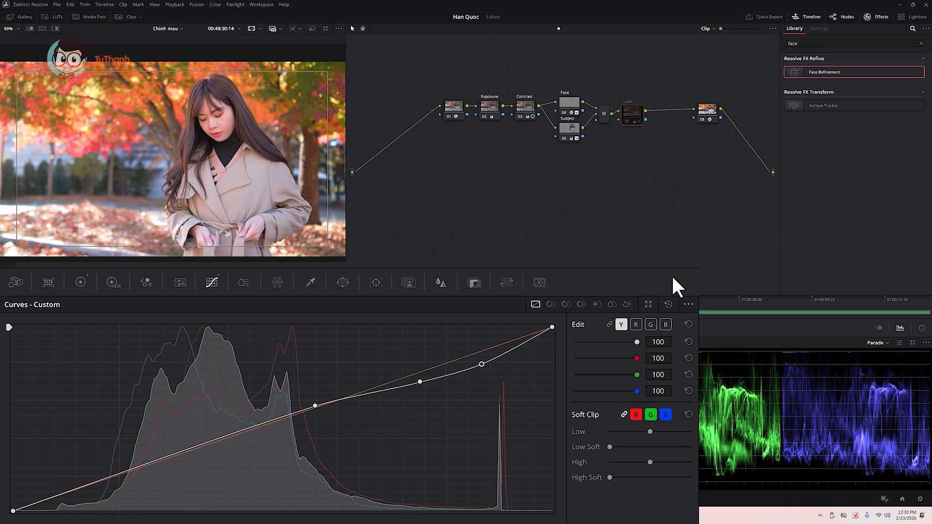
Step: Compare the Look node off and on, and nudge the lowest added point on its Y curve slightly down
key("ctrl+d")
key("ctrl+d")
key("ctrl+d")
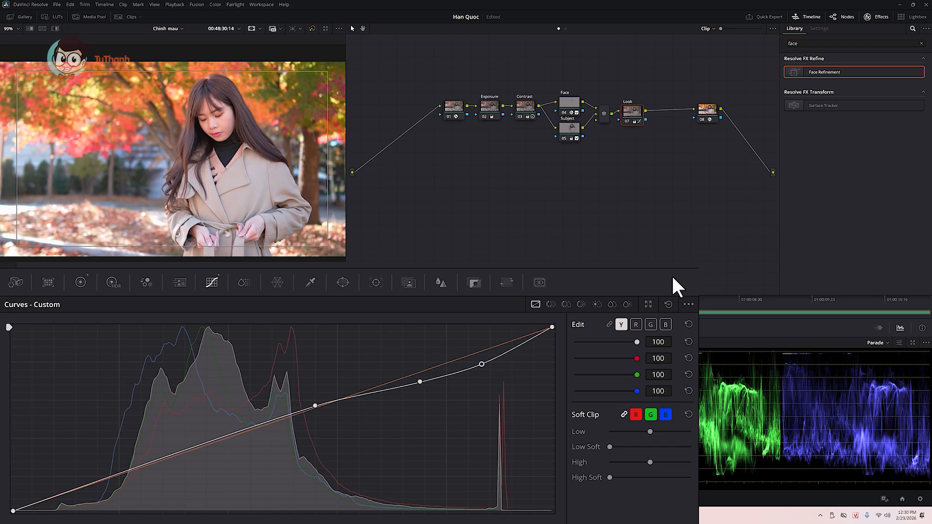
key("ctrl+d")
left_click_drag(315, 405, 316, 407)
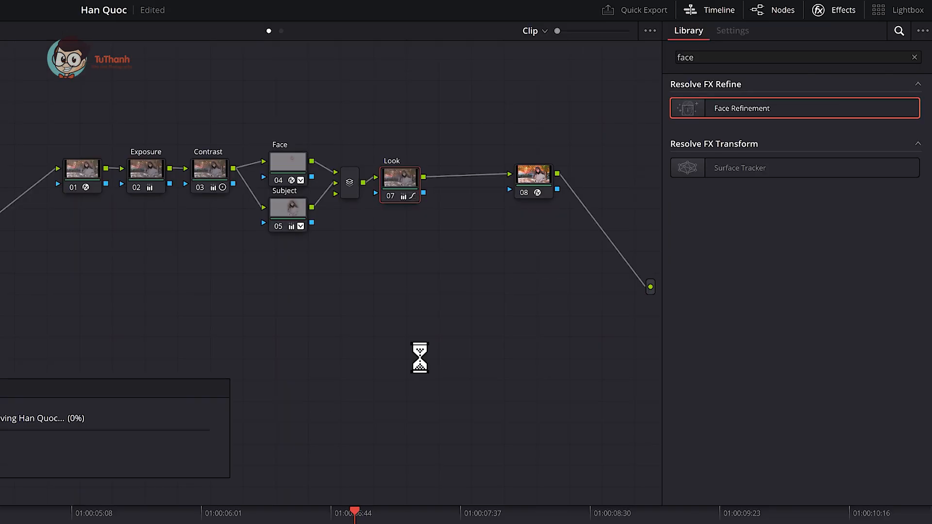
Step: Make room after the Look node and add a serial node there with two parallel layer nodes beneath it
left_click_drag(525, 187, 558, 185)
left_click(407, 178)
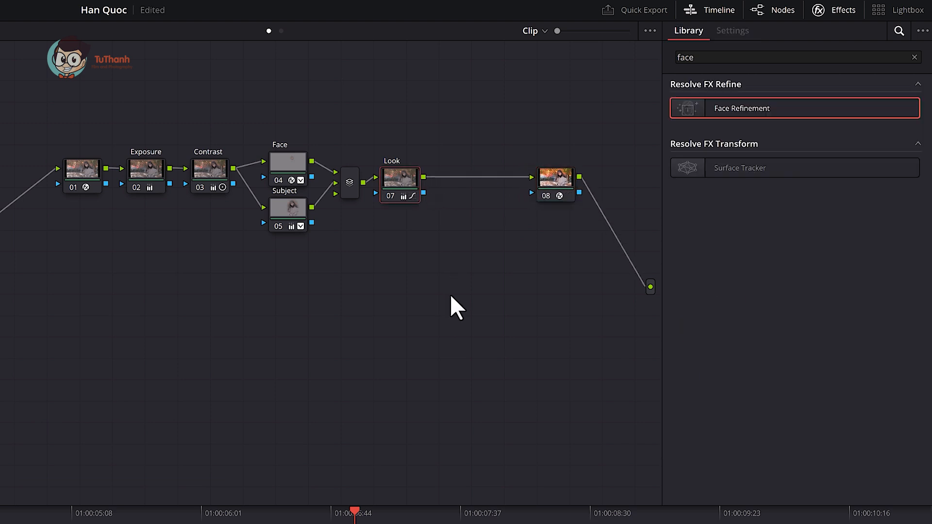
key("alt+s")
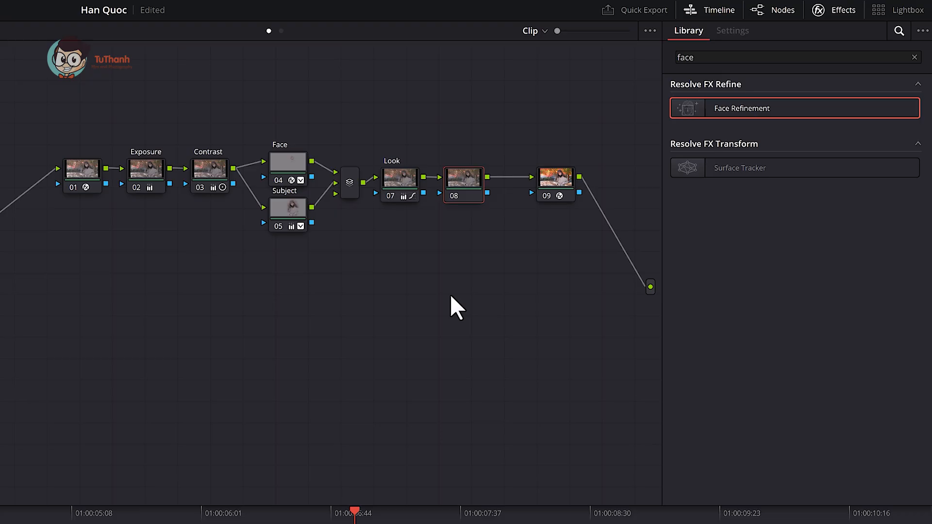
key("alt+l")
key("alt+l")
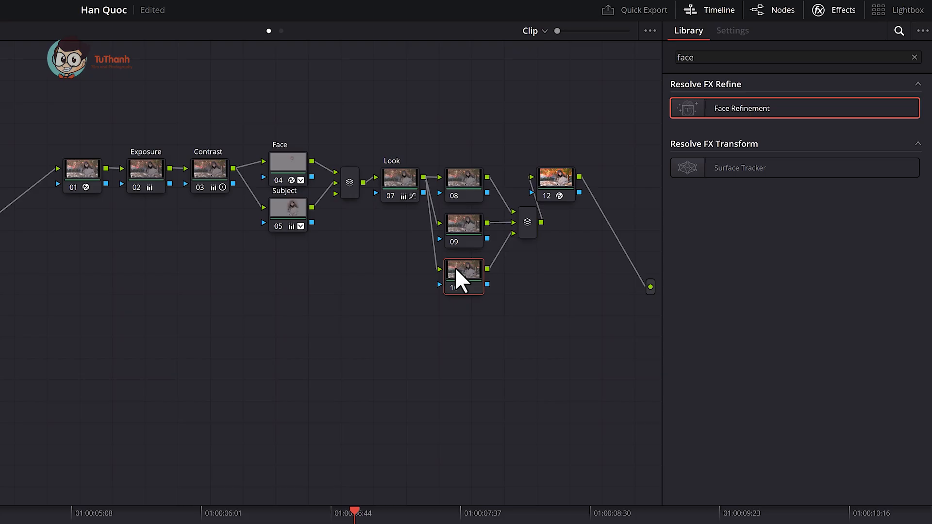
Step: Arrange the three stacked nodes and their layer mixer evenly between the Look node and the final node
left_click_drag(448, 114, 538, 306)
left_click_drag(563, 180, 620, 219)
left_click_drag(435, 130, 534, 282)
left_click_drag(473, 183, 482, 153)
left_click(501, 249)
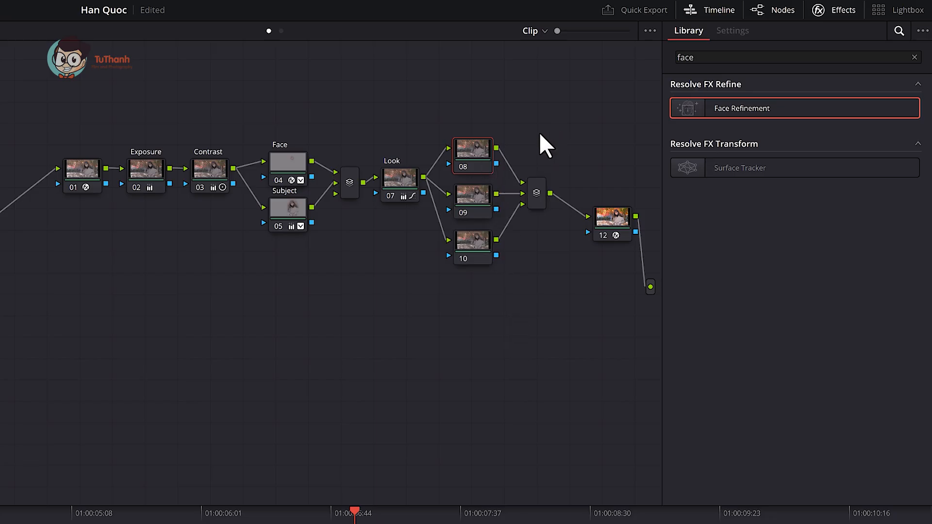
Step: Label node 08 as R Light
right_click(469, 151)
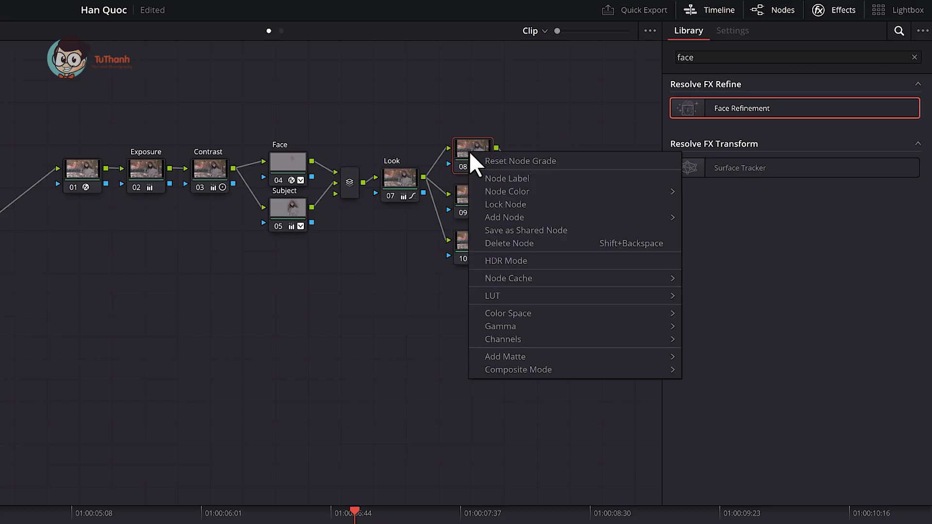
left_click(501, 177)
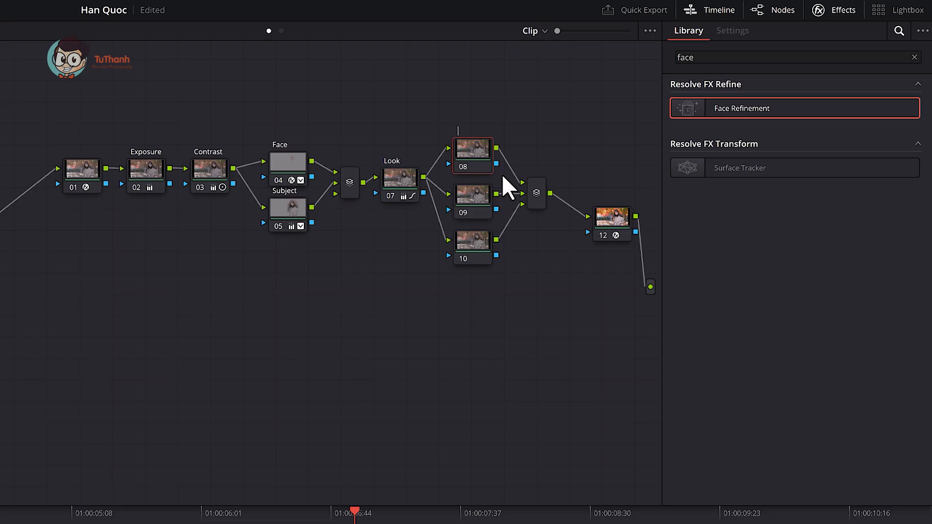
type("R Light")
key("Return")
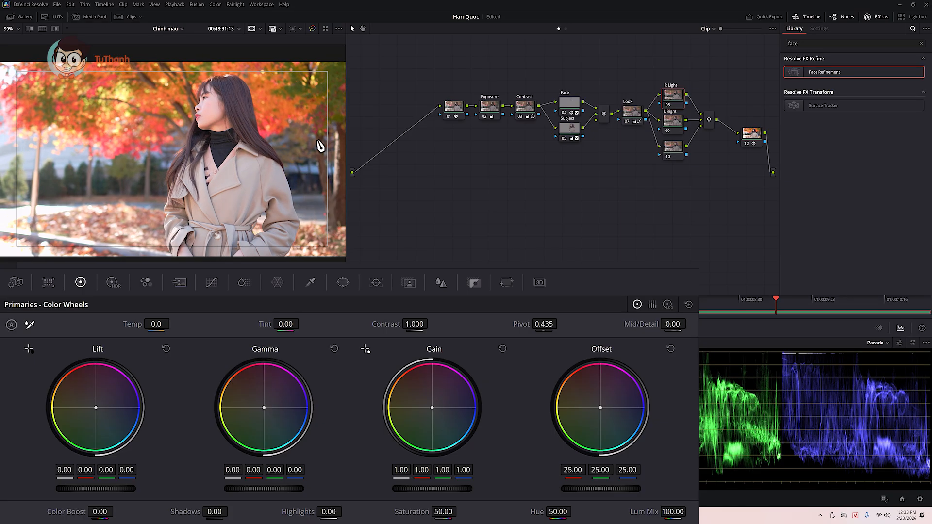
Step: Add a gradient window to the R Light node, rotated about 57 with Soft 1 about 3.9, placed at about Pan 59 and Tilt 52
left_click(343, 282)
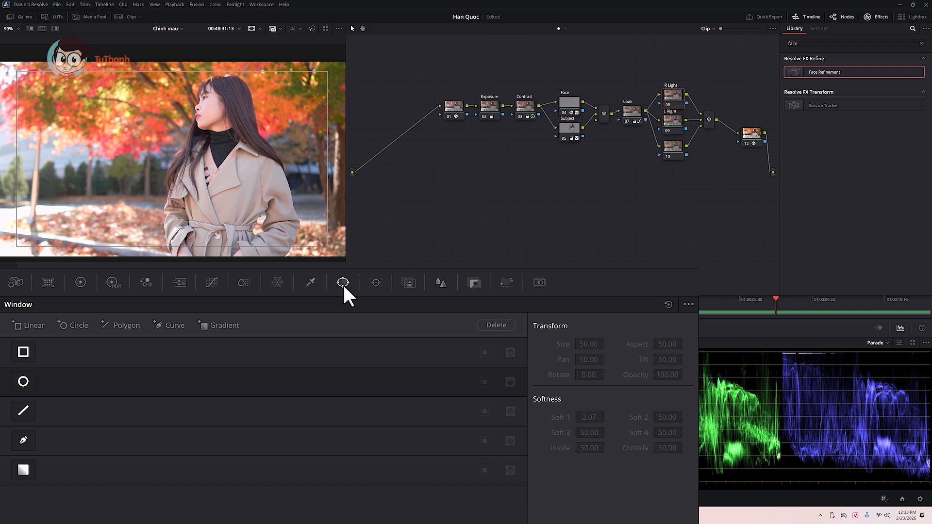
left_click(20, 467)
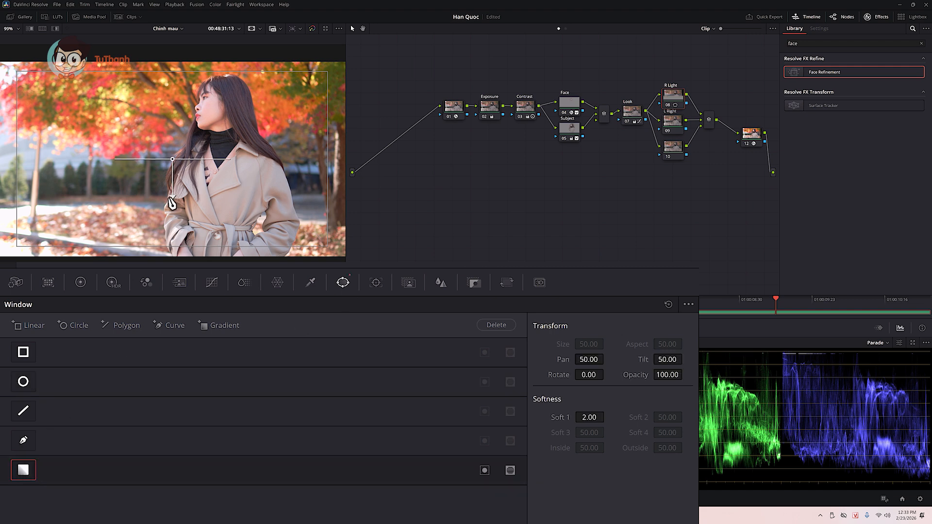
left_click_drag(172, 197, 110, 198)
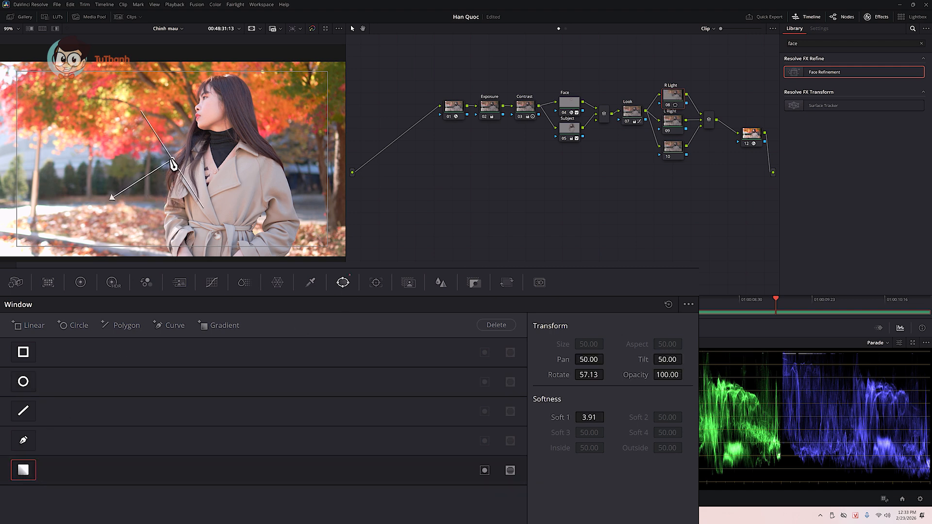
left_click_drag(173, 164, 307, 130)
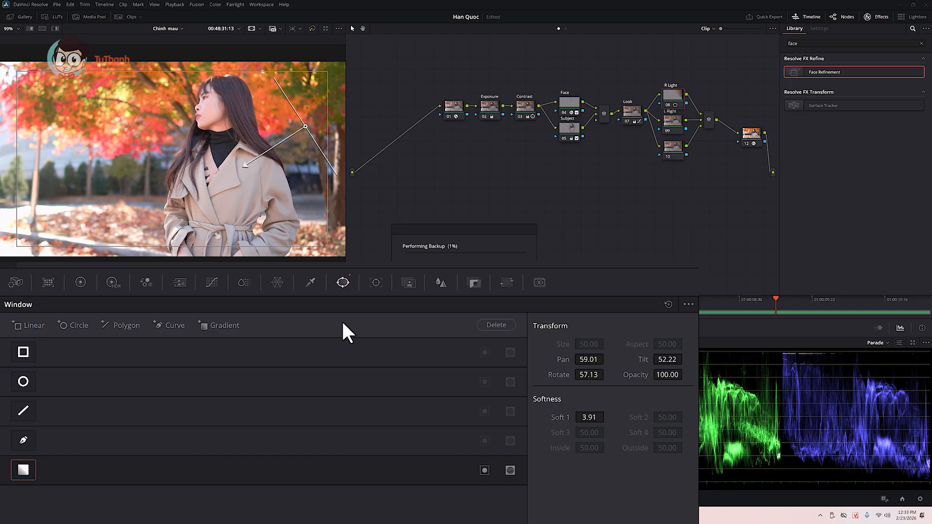
Step: Lower the R Light node's Offset to 22.30 and shift its gradient window slightly outward from the woman
left_click(81, 282)
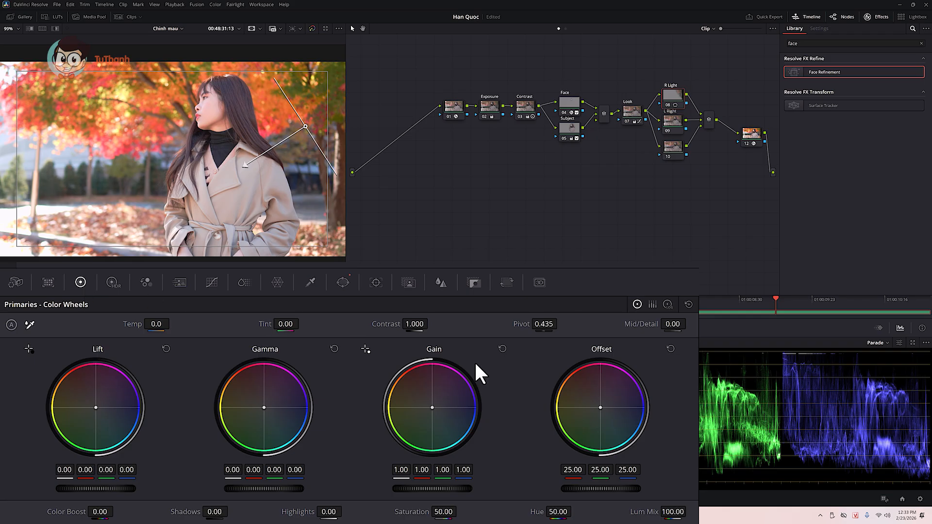
left_click_drag(624, 489, 597, 489)
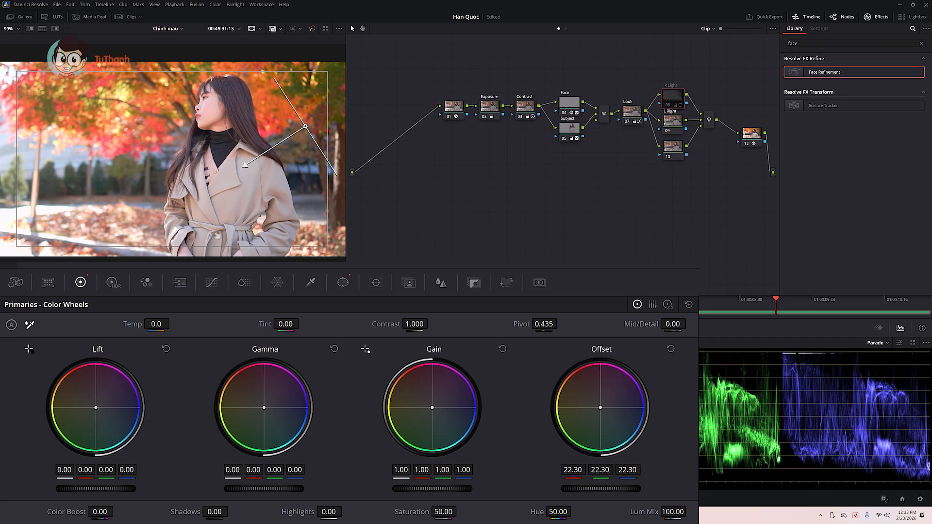
left_click_drag(305, 127, 311, 126)
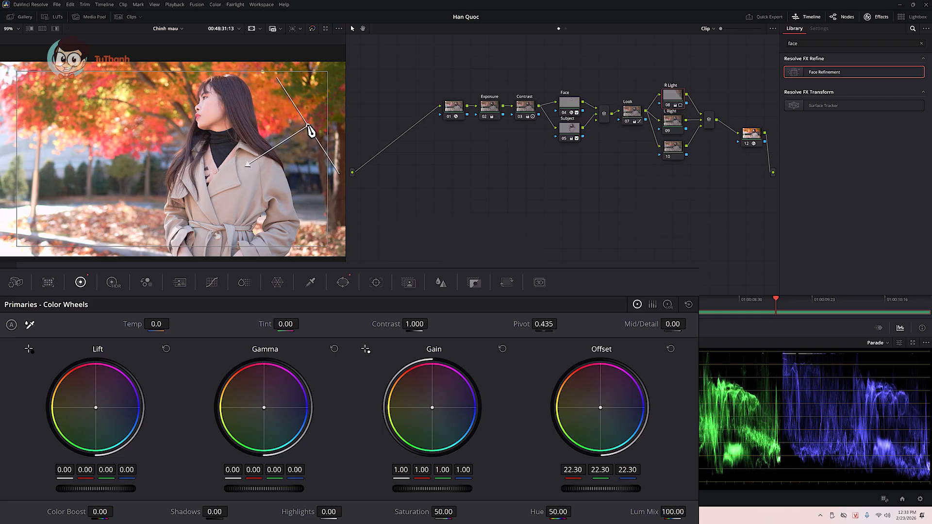
Step: Add a gradient window to node 09, rotated about -61 with Soft 1 about 3.8, placed at about Pan 46.5 and Tilt 50.6
left_click(675, 122)
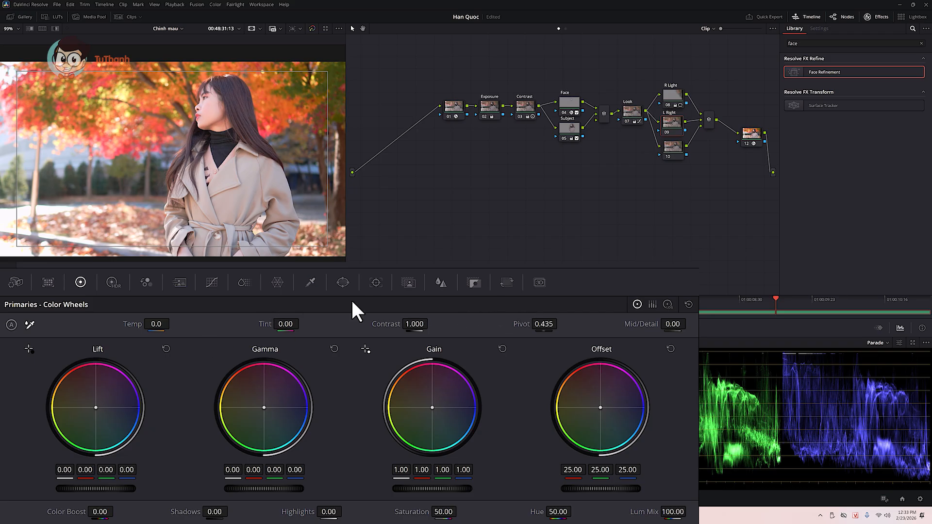
left_click(342, 283)
left_click(23, 470)
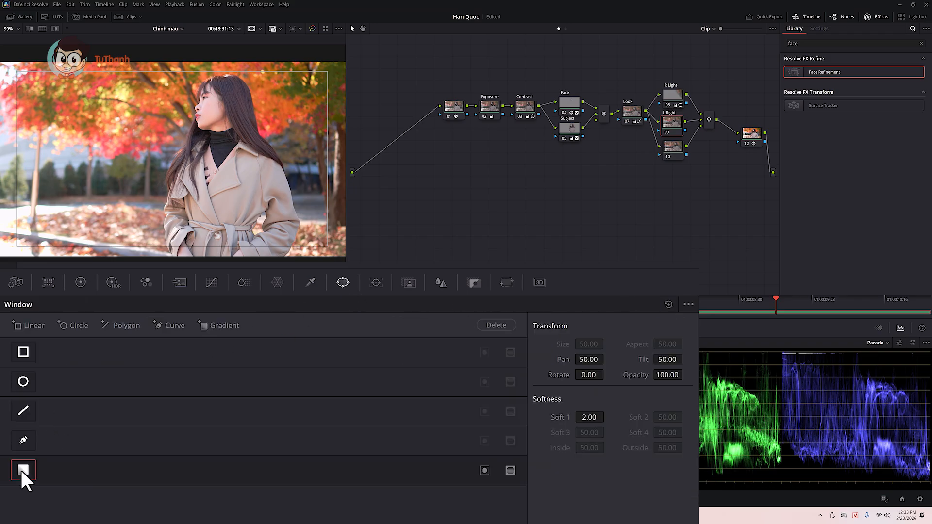
left_click_drag(171, 195, 235, 191)
left_click_drag(176, 163, 124, 153)
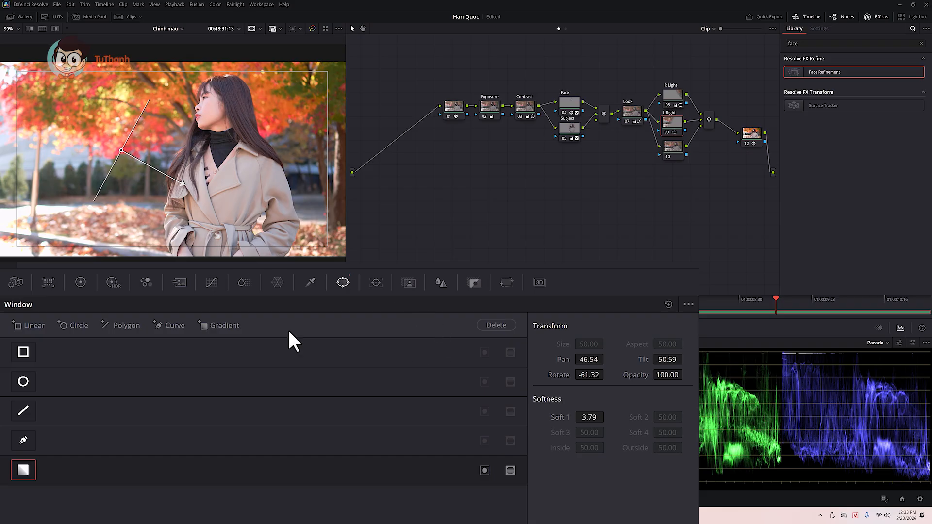
Step: Lower the L Right node's Offset to 13.50 and its log Highlights to -0.34
left_click(81, 283)
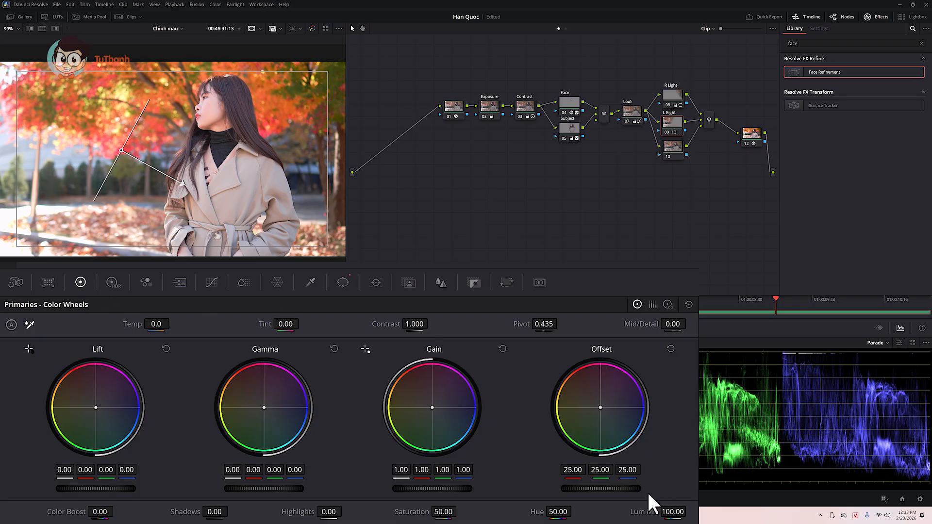
left_click_drag(626, 489, 572, 489)
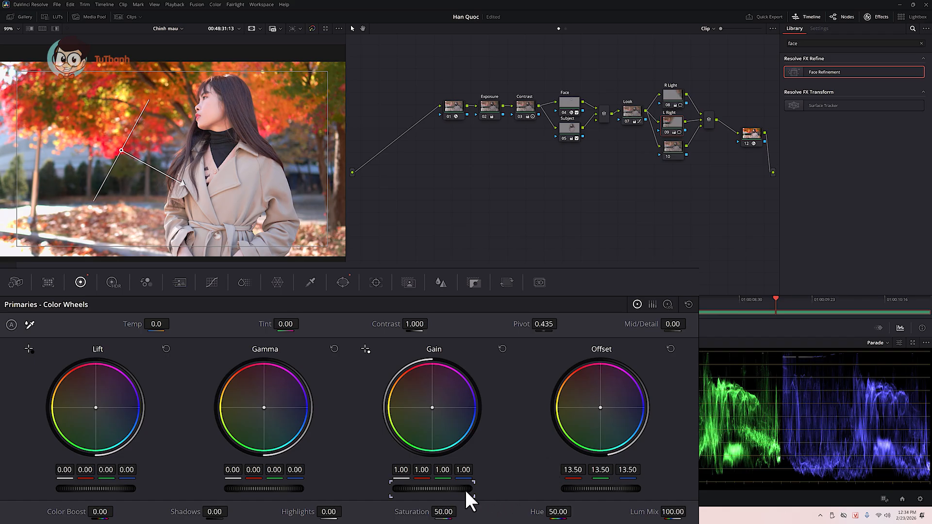
left_click_drag(441, 485, 443, 489)
left_click(667, 305)
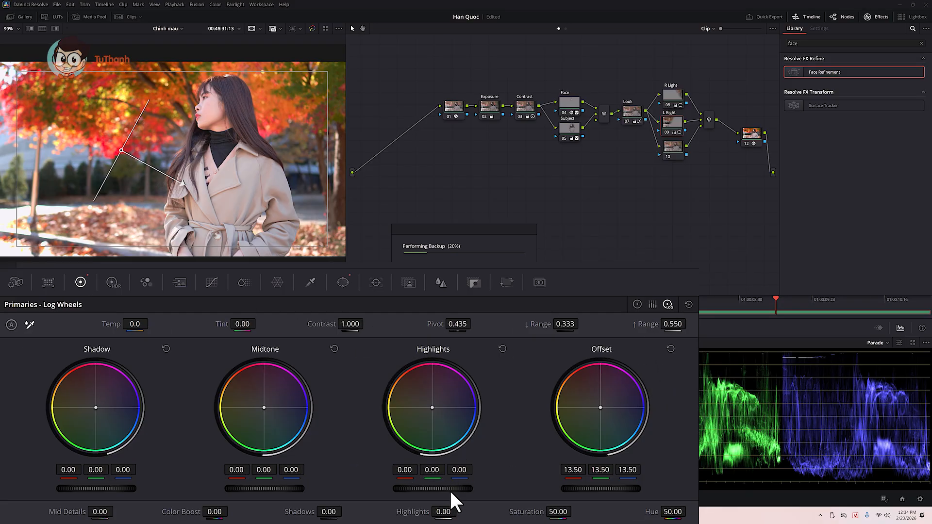
left_click_drag(449, 489, 429, 489)
Step: Toggle the L Right node off and on repeatedly to compare the image with and without its darkening
key("ctrl+d")
key("ctrl+d")
key("ctrl+d")
key("ctrl+d")
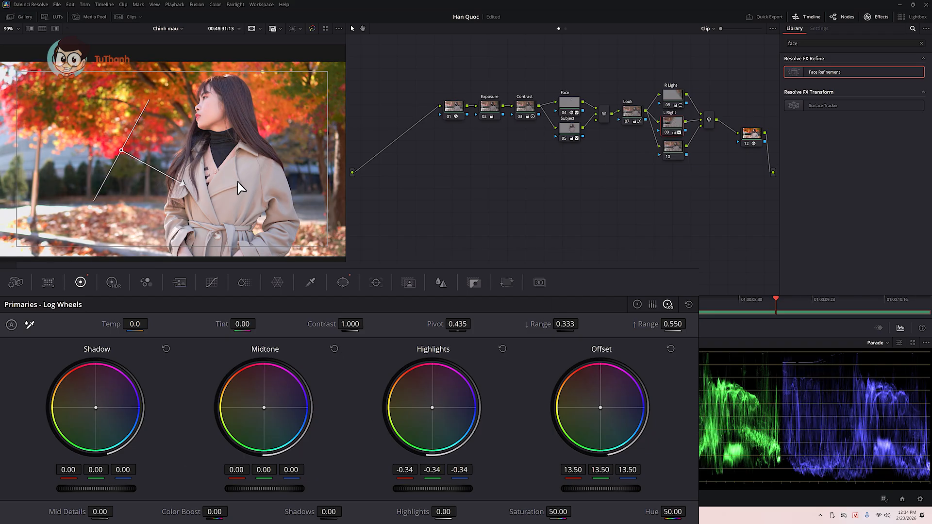
key("ctrl+d")
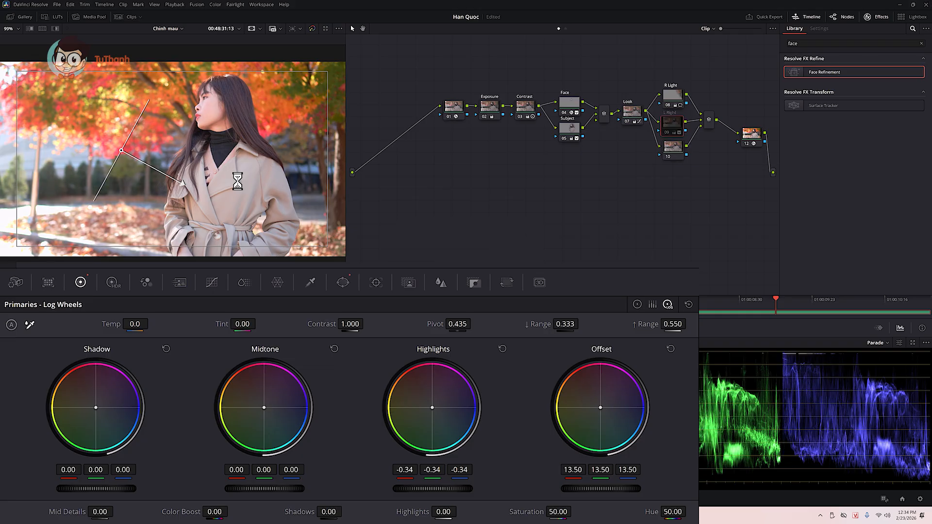
key("ctrl+d")
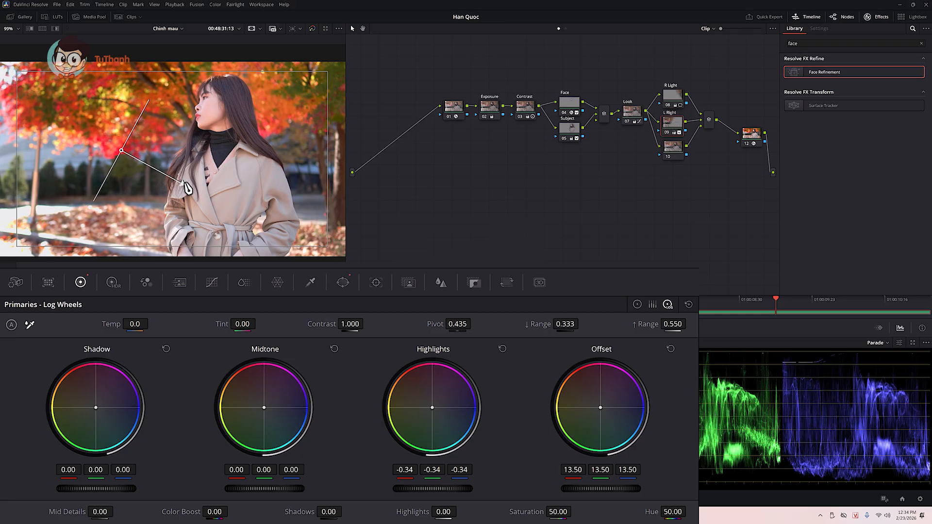
Step: Shift the L Right node's gradient window slightly outward from the woman, fine-tune its direction handle, and save the project
left_click_drag(123, 151, 115, 154)
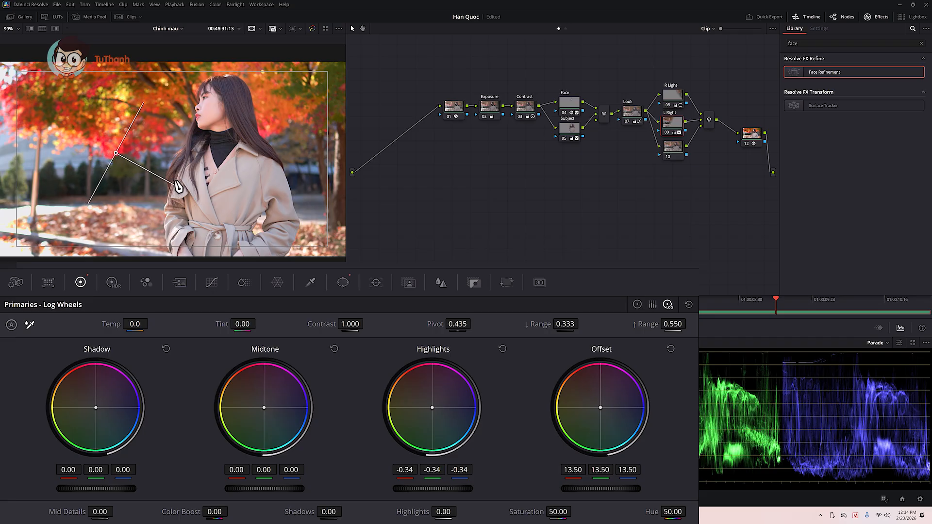
left_click_drag(176, 183, 184, 189)
key("ctrl+s")
Step: Label node 10 as Re Light
left_click(674, 145)
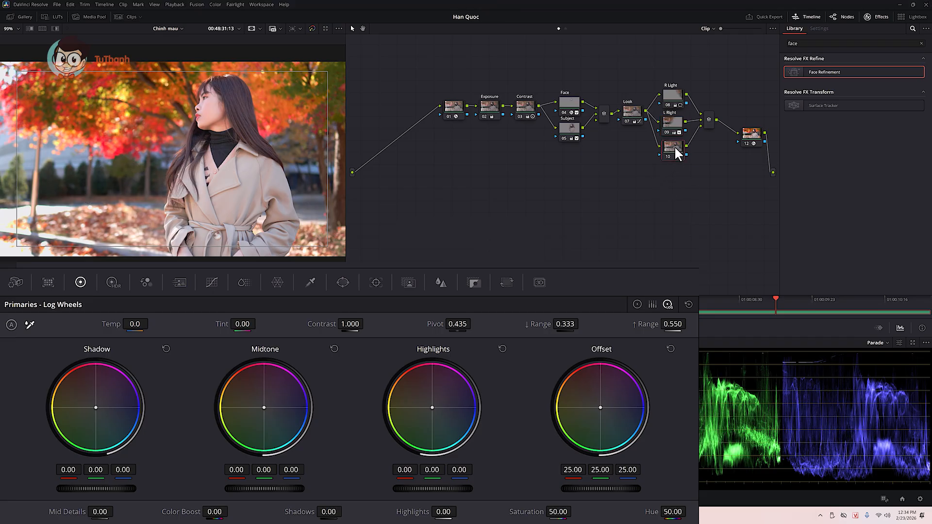
right_click(674, 146)
left_click(667, 201)
type("Re Light")
key("Return")
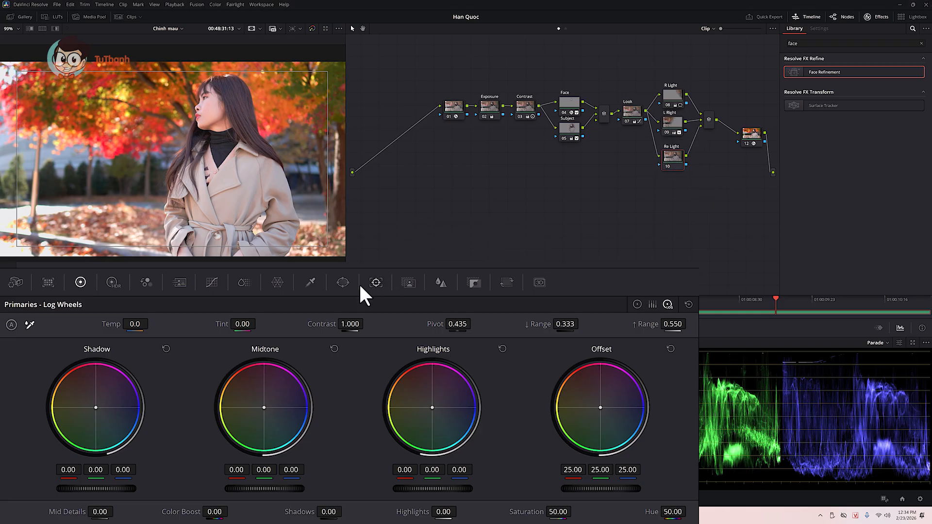
Step: Draw a closed four-point curve window on the Re Light node, slanting over the woman from above to below the frame
left_click(343, 283)
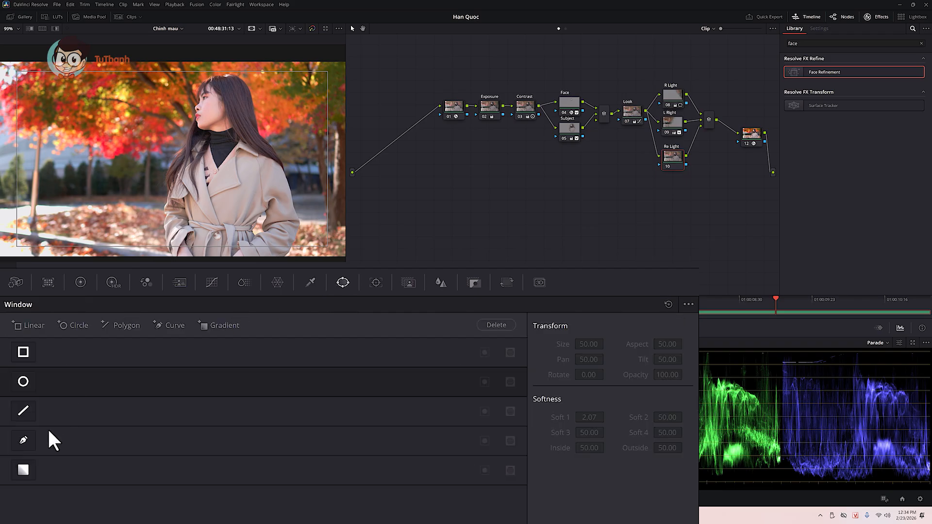
left_click(23, 441)
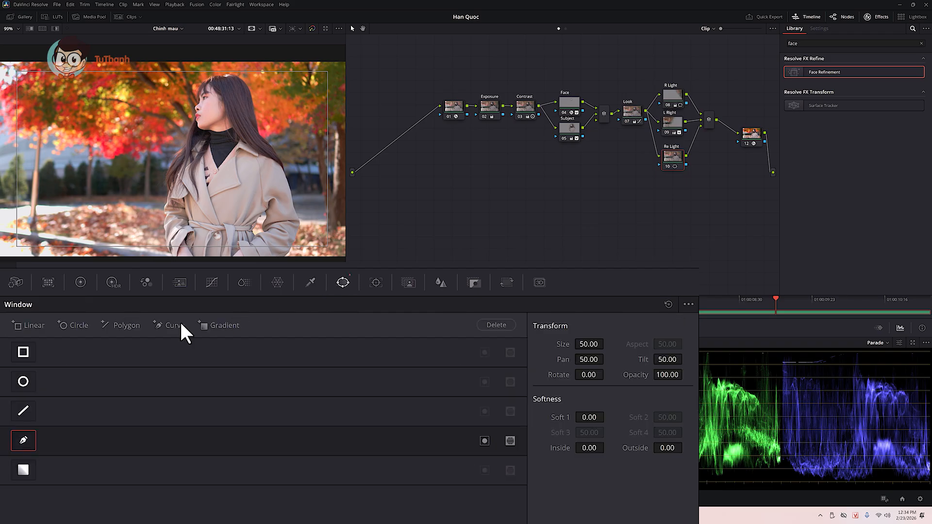
scroll(209, 204, "down", 3)
left_click(146, 68)
left_click(262, 260)
left_click(244, 65)
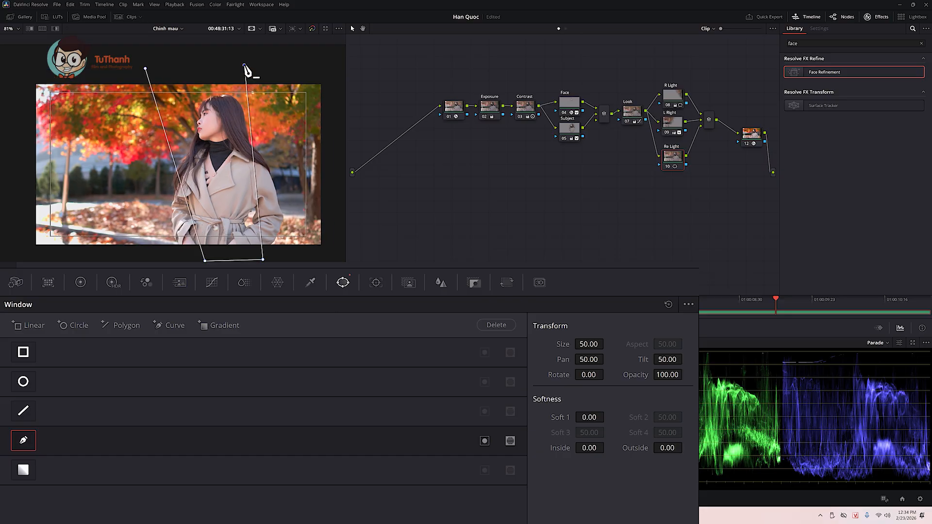
left_click(145, 68)
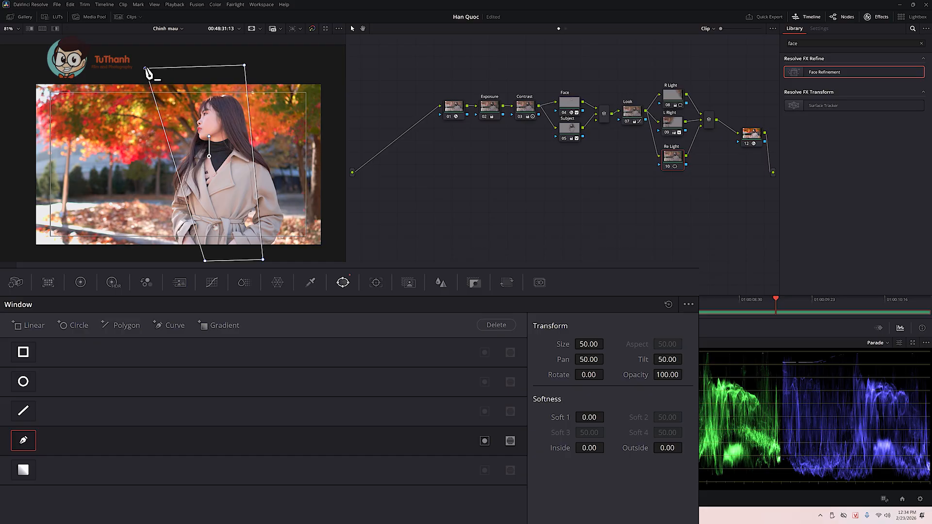
Step: Set the curve window's Soft 1 to 30 and track the window forward and backward through the clip
double_click(588, 417)
type("30")
key("Return")
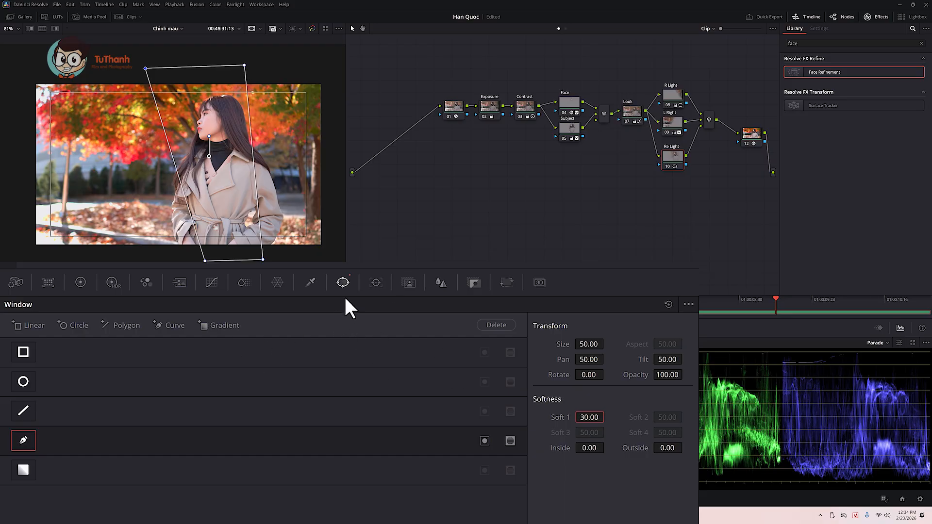
left_click(376, 282)
left_click(65, 325)
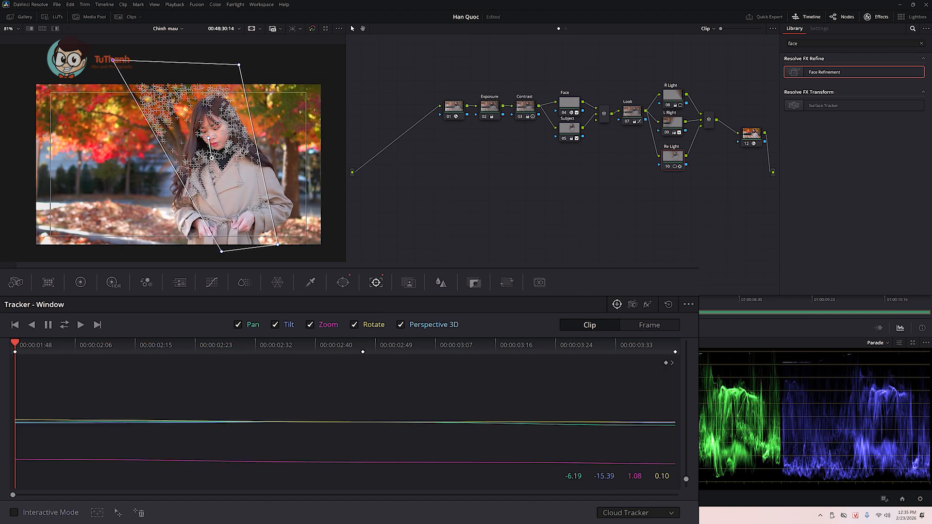
Step: Lower the Re Light node's Offset to 22.75
left_click(342, 282)
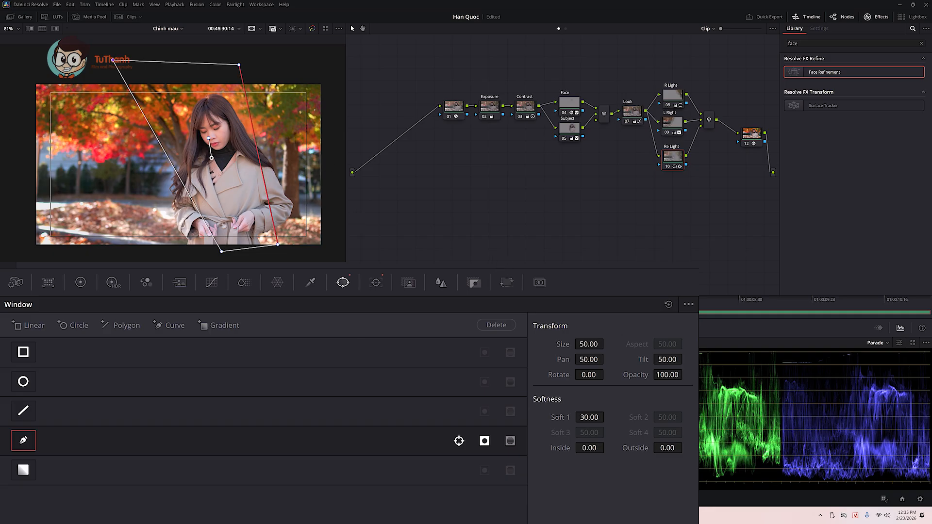
left_click(80, 281)
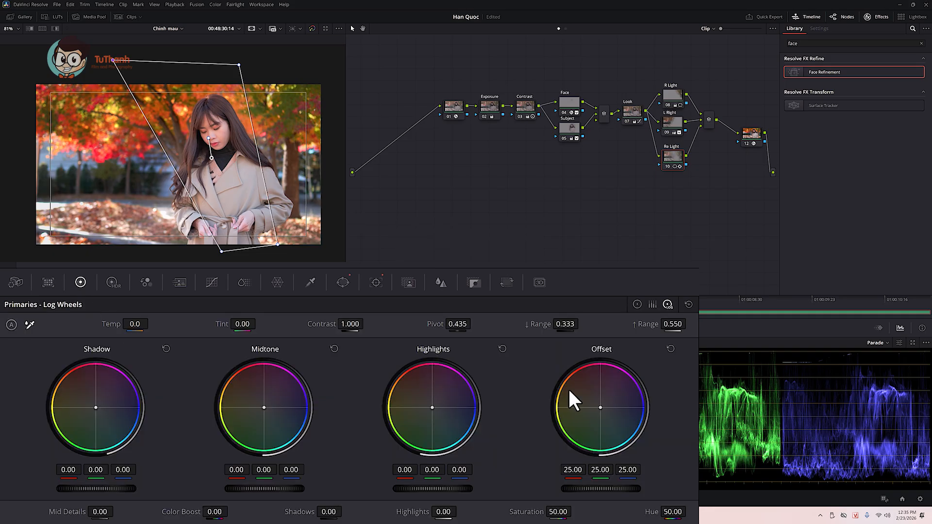
left_click_drag(621, 487, 594, 488)
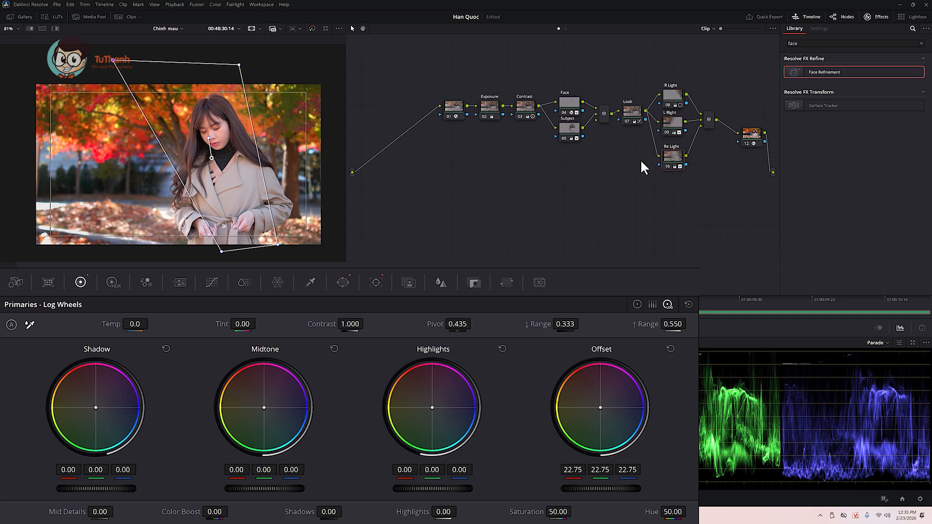
Step: Select the R Light, L Right and Re Light nodes together and toggle them off and on to compare their combined effect
left_click(673, 96)
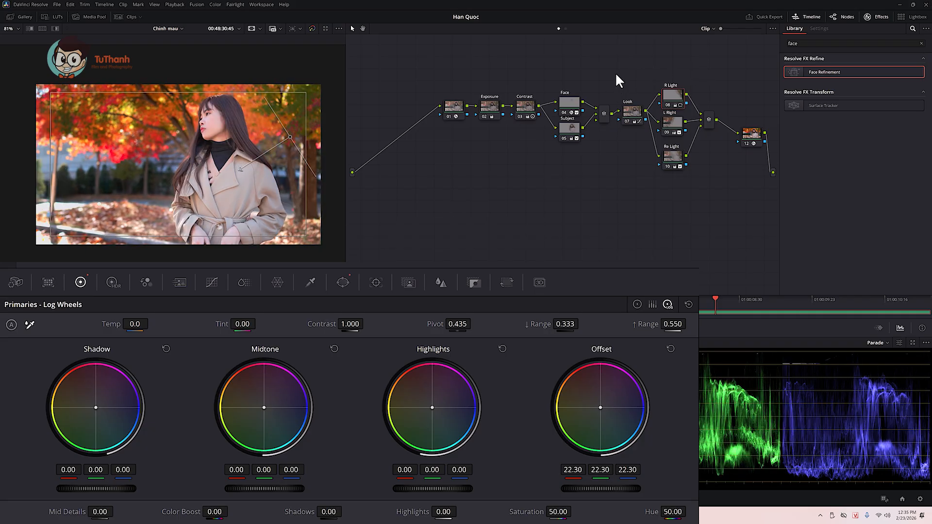
left_click_drag(677, 114, 685, 190)
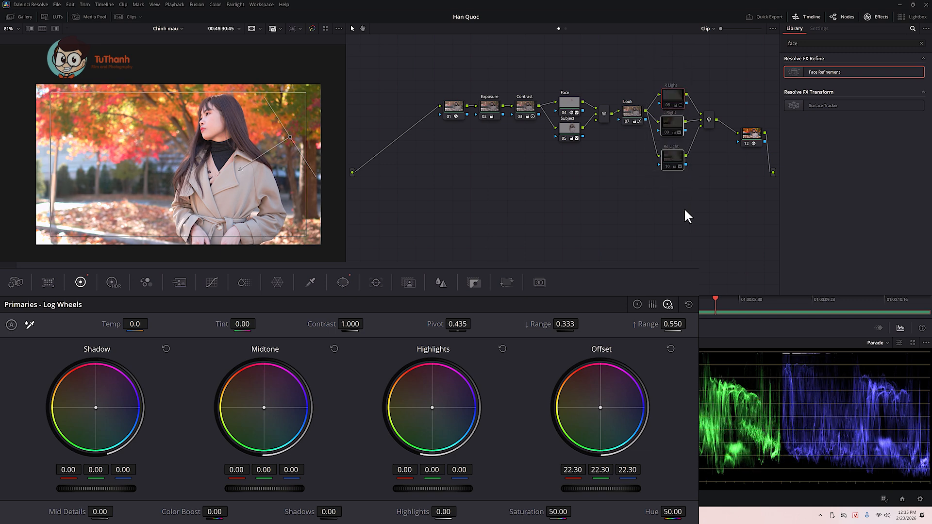
key("ctrl+d")
key("ctrl+d")
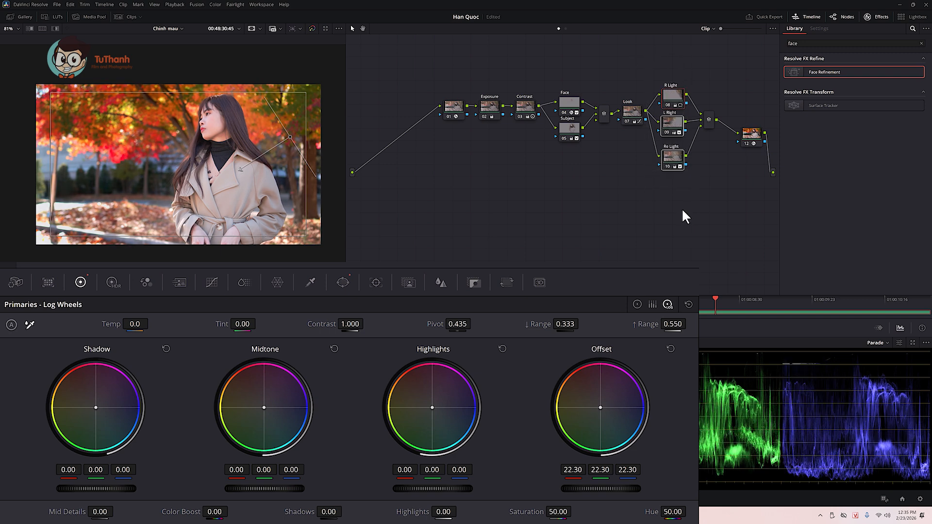